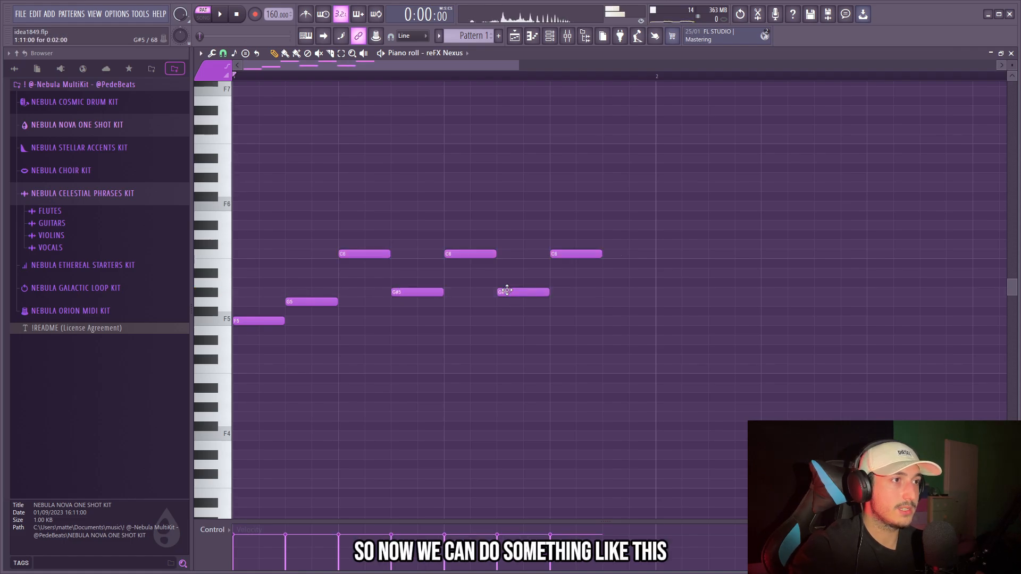
Lower the second G#5 note to G5 and transpose the whole phrase down one octave.
drag(519, 291, 520, 301)
key(space)
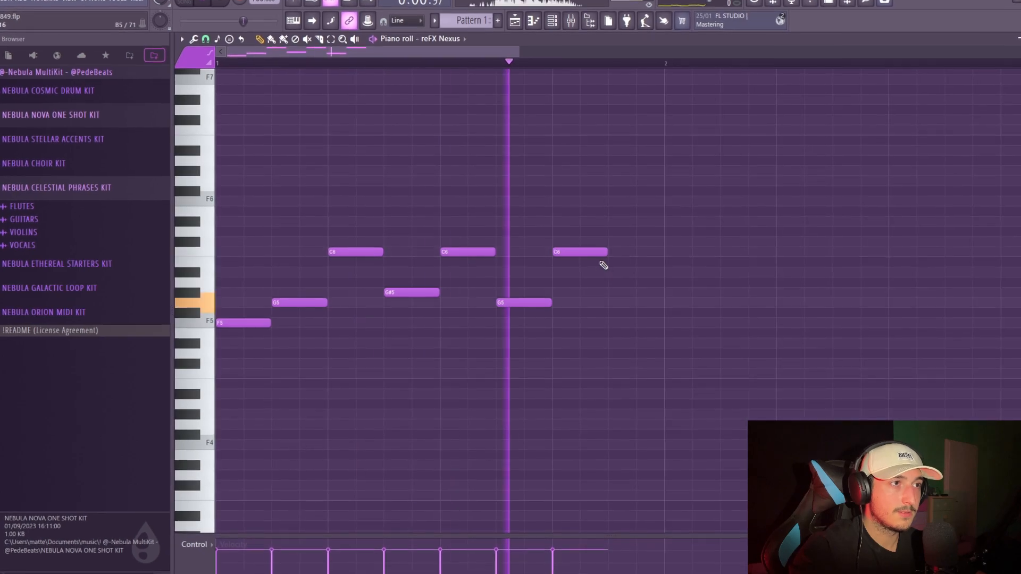
scroll(596, 330, down, 3)
key(ctrl+a)
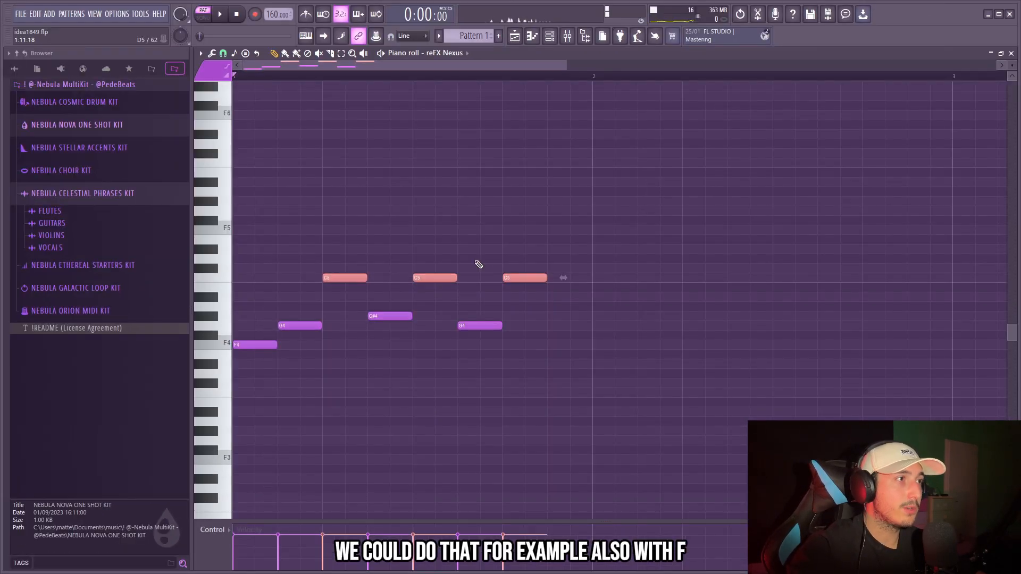
Copy the one-bar phrase into bar 2, add a G#4 note at its end and play it back.
drag(581, 336, 311, 289)
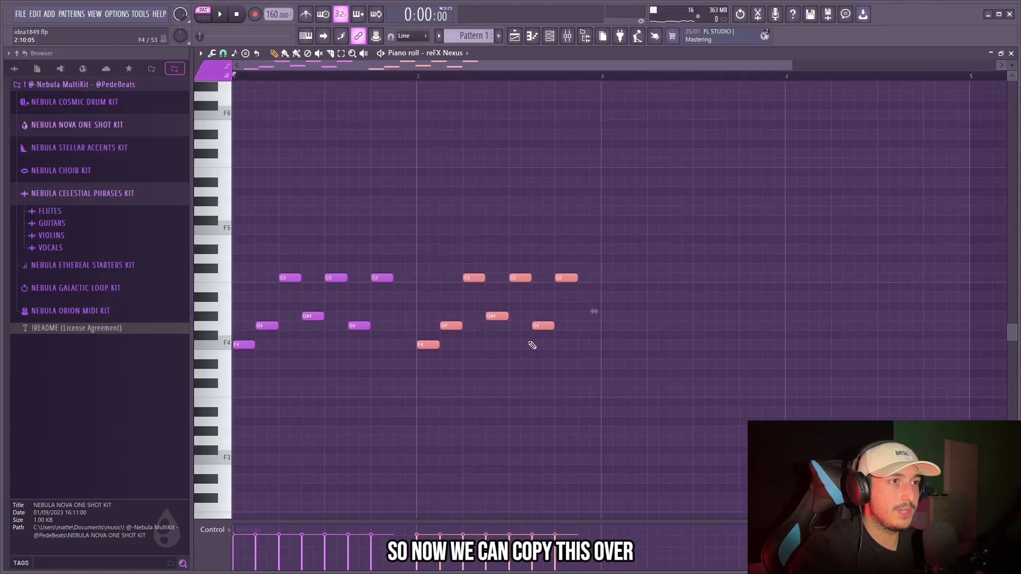
click(569, 316)
key(space)
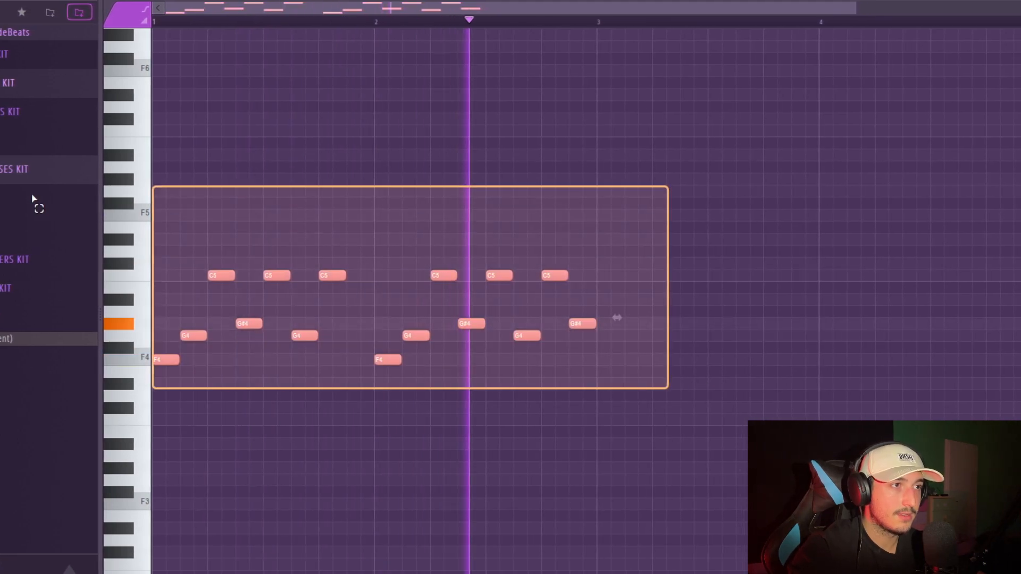
Duplicate the two-bar phrase into bars 3 and 4.
key(ctrl+b)
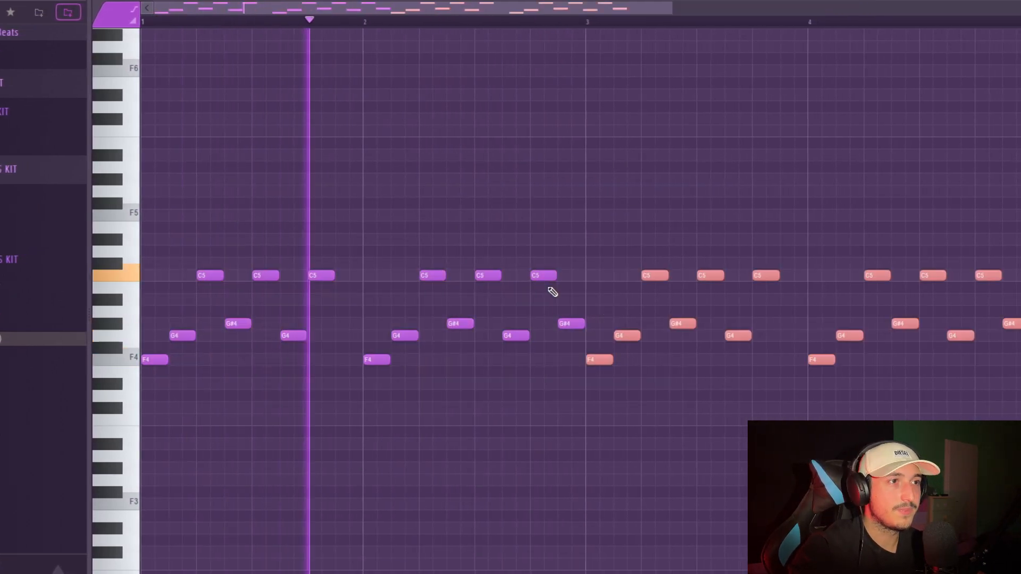
scroll(643, 315, down, 3)
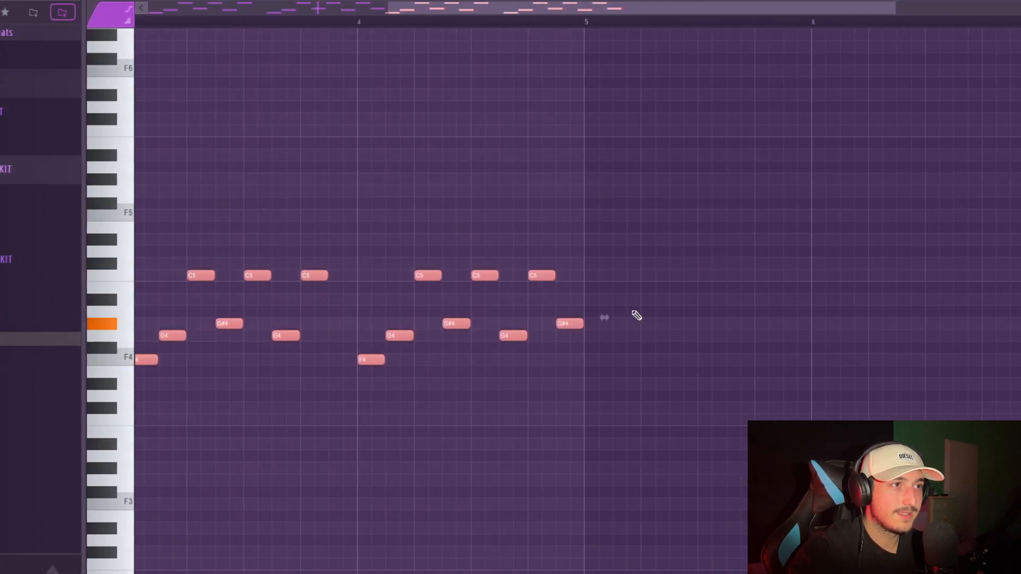
key(ctrl+b)
scroll(636, 315, down, 3)
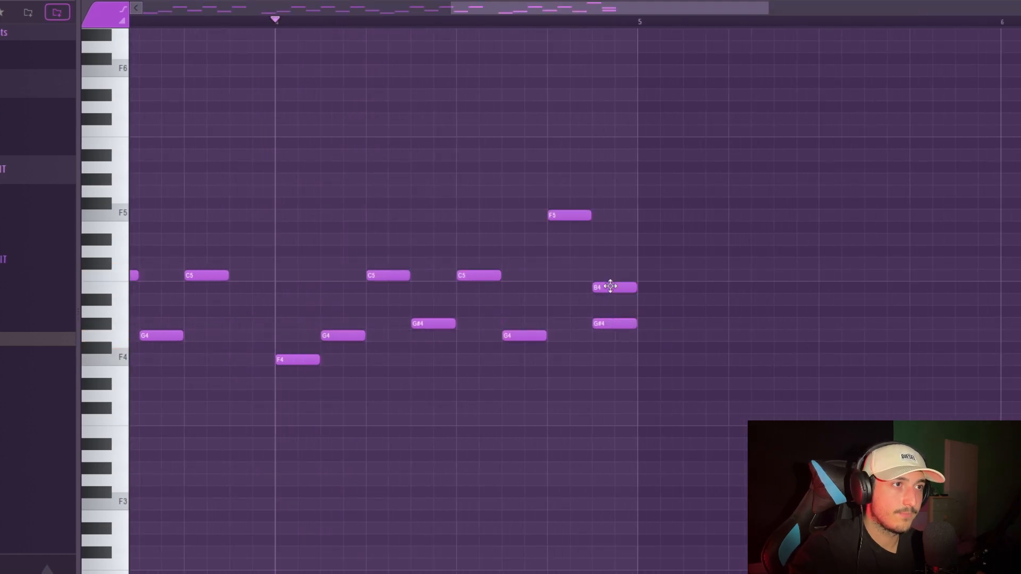
Replace the B4 and G#4 notes at the end of bar 4 with C5, and duplicate all four bars into bars 5 to 8.
click(611, 275)
right_click(611, 288)
right_click(611, 321)
scroll(626, 337, down, 5)
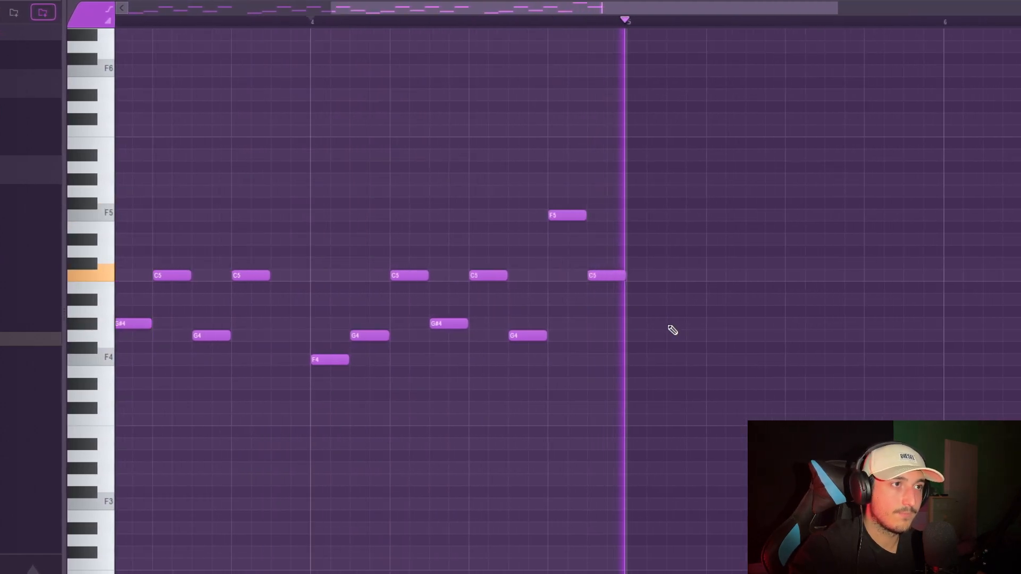
key(ctrl+a)
key(ctrl+b)
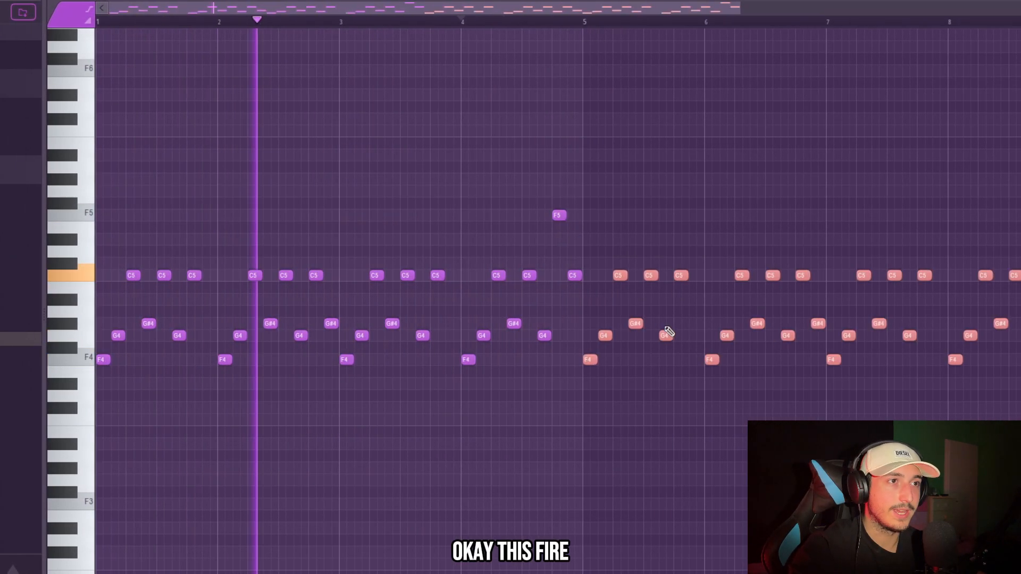
Lay two-bar F3 bass notes under bars 1 to 4 and duplicate them into bars 5 to 8 at C4.
scroll(668, 334, down, 2)
key(ctrl+a)
scroll(311, 228, up, 2)
drag(312, 228, 425, 173)
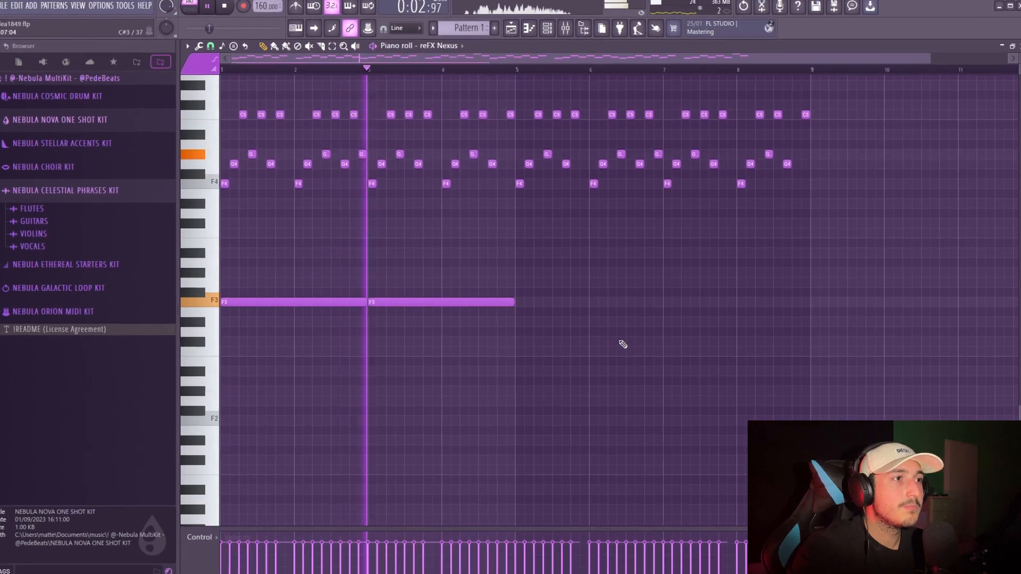
key(ctrl+b)
drag(529, 303, 529, 229)
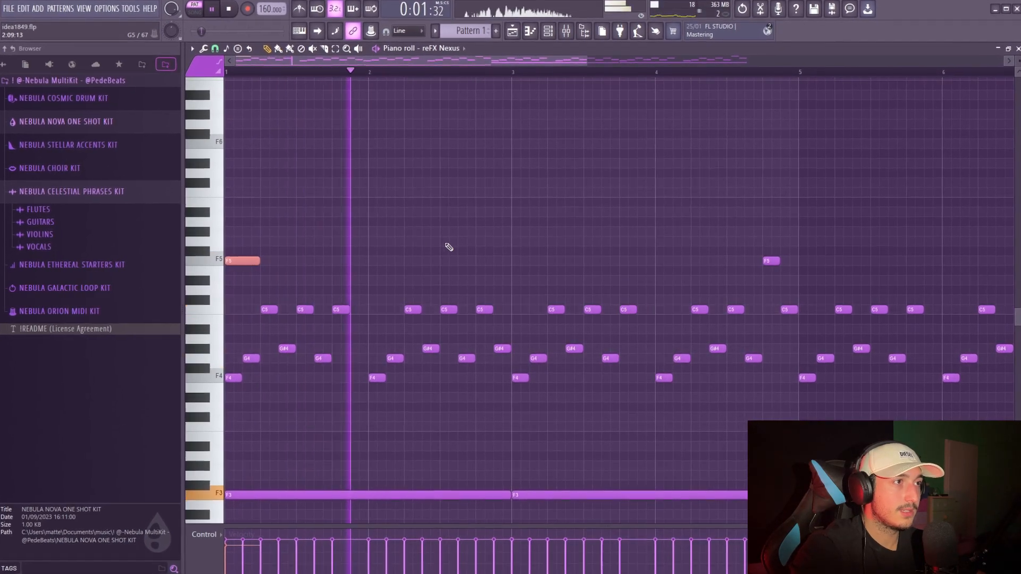
Add top melody notes: G5 in bar 2, F5 at the start of bar 3 and G#5 in the middle of bar 4.
click(515, 261)
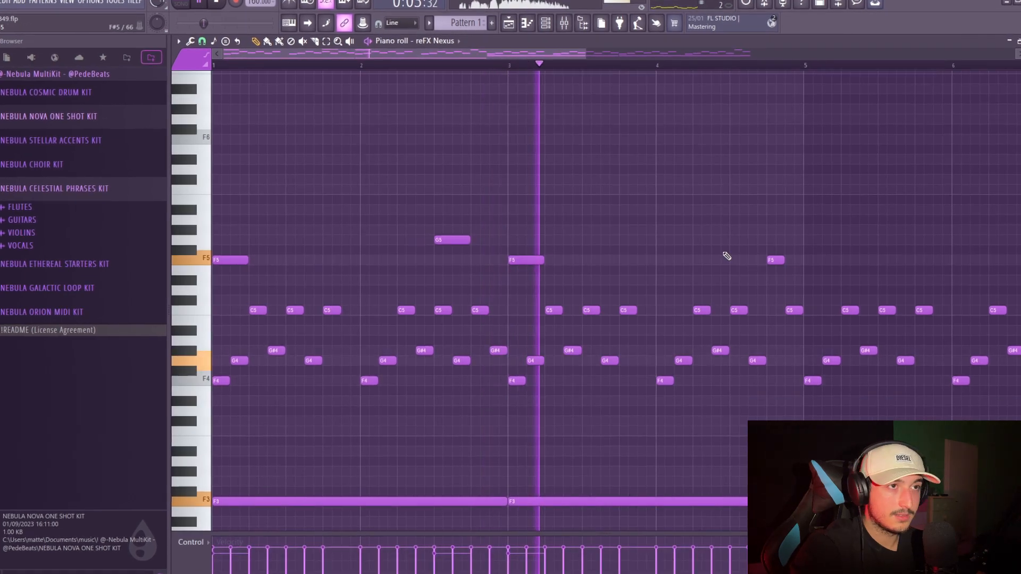
scroll(727, 256, down, 1)
click(675, 228)
Select the top melody notes of bars 1 to 4 and duplicate them into bars 5 to 8.
drag(818, 284, 195, 202)
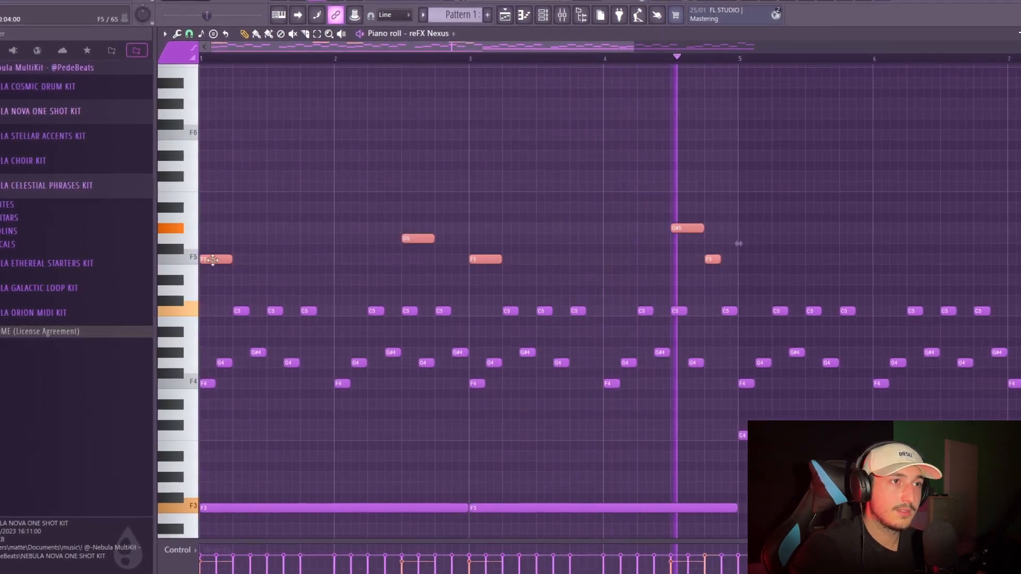
key(ctrl+b)
scroll(699, 267, down, 2)
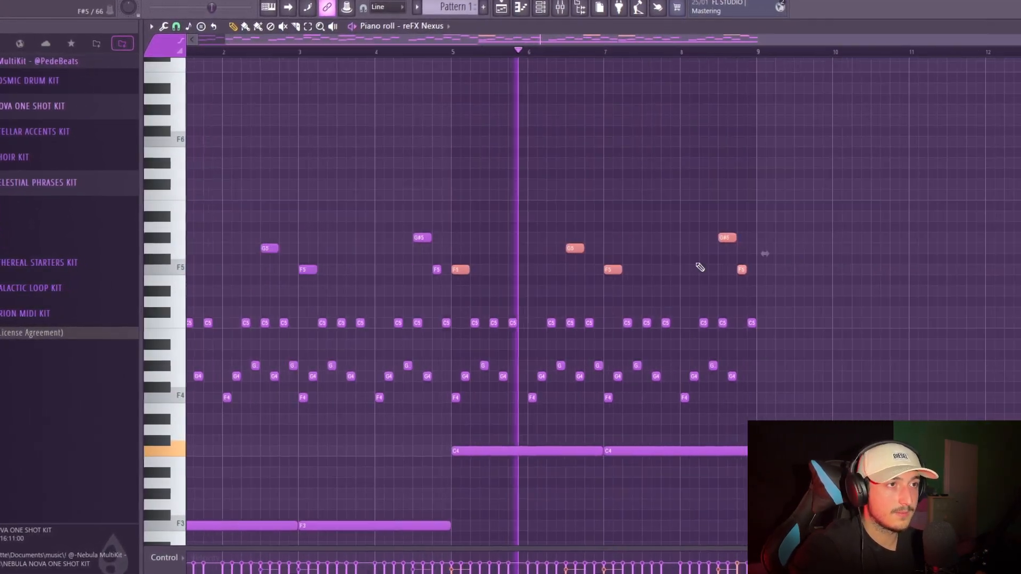
ctrl+click(846, 266)
In bar 8, raise the top G#5 note to C#6 and the F5 note to C6, and delete the short C6 note.
scroll(843, 266, up, 2)
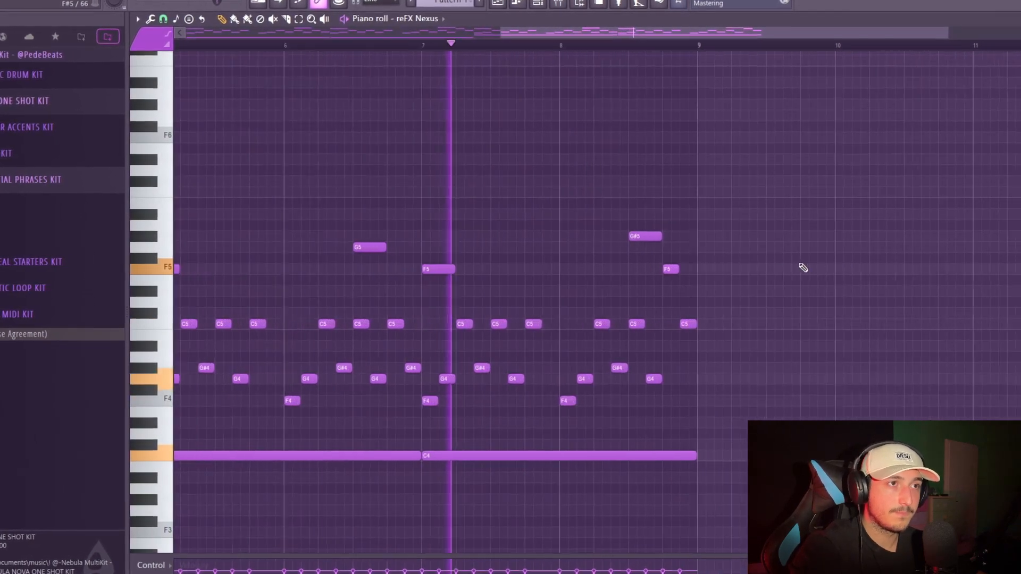
drag(645, 236, 645, 181)
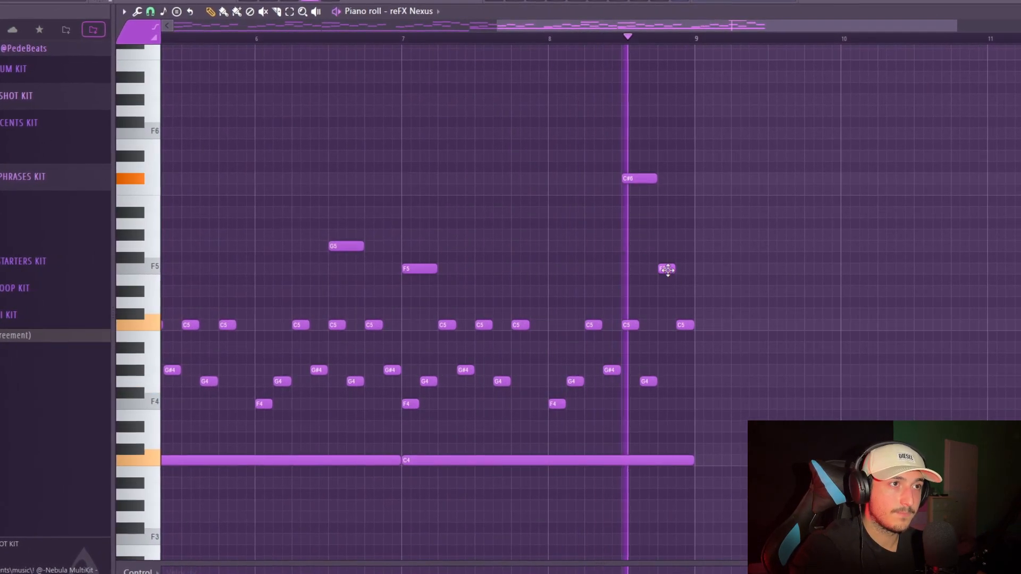
drag(667, 270, 646, 187)
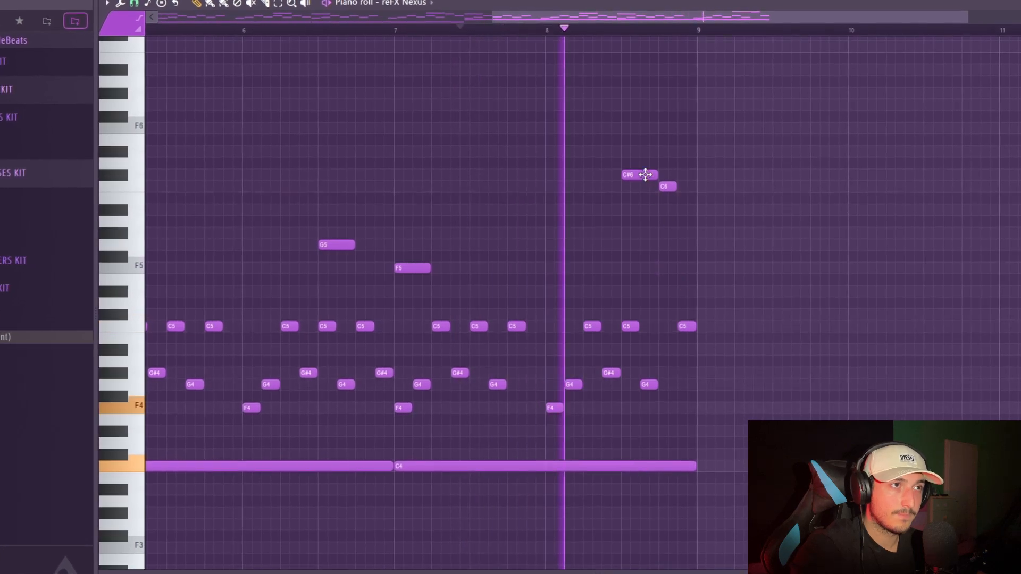
right_click(668, 186)
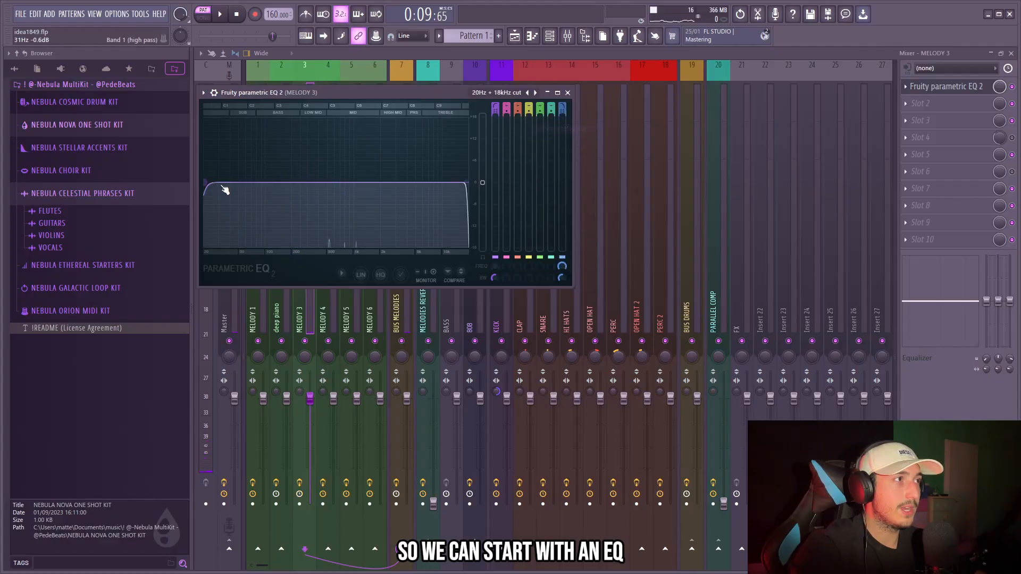
On MELODY 3, raise the EQ's high-pass cutoff and add Fruity Stereo Shaper with the Stereoize 3 preset.
drag(225, 186, 274, 185)
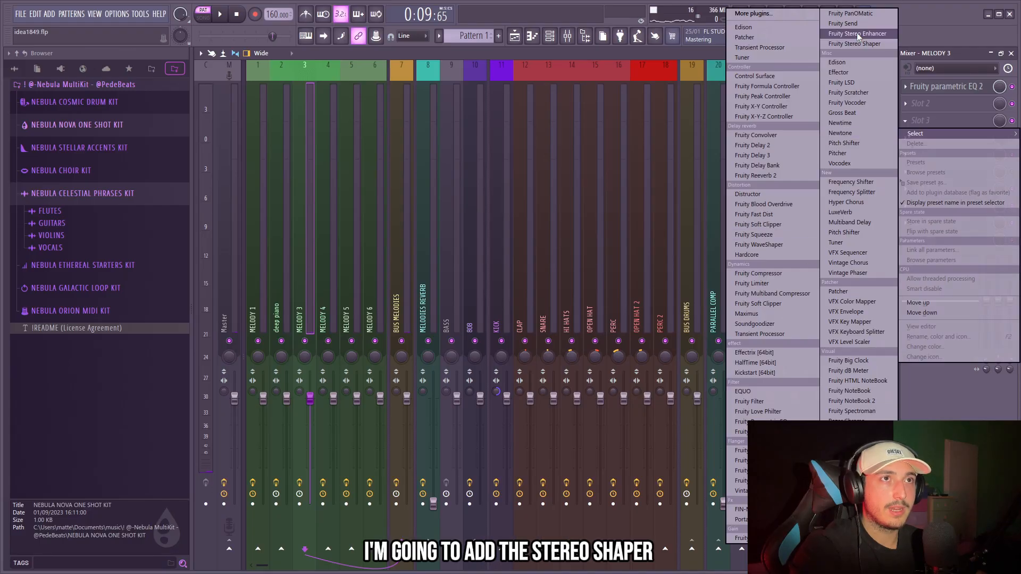
click(854, 44)
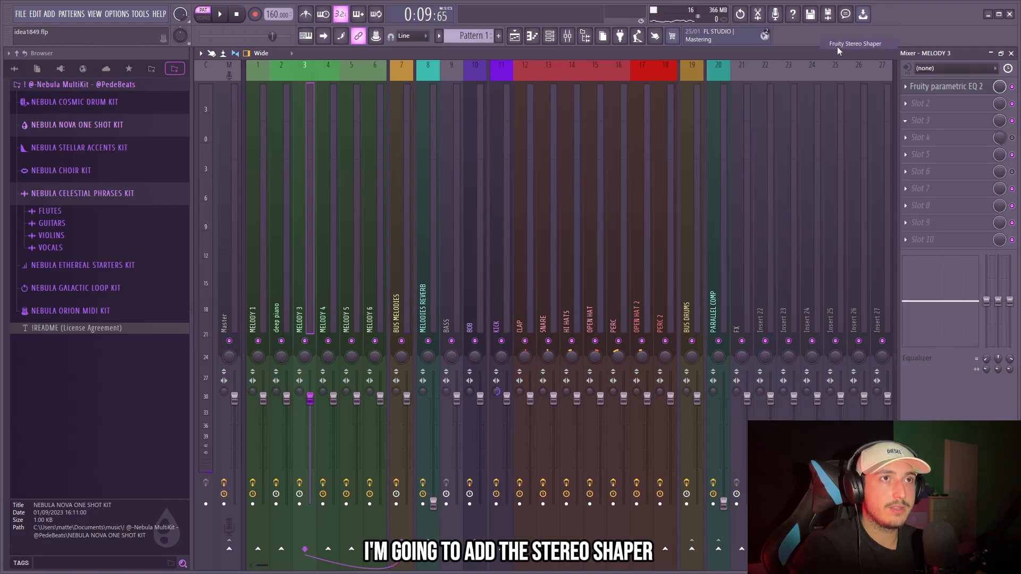
right_click(345, 130)
click(372, 235)
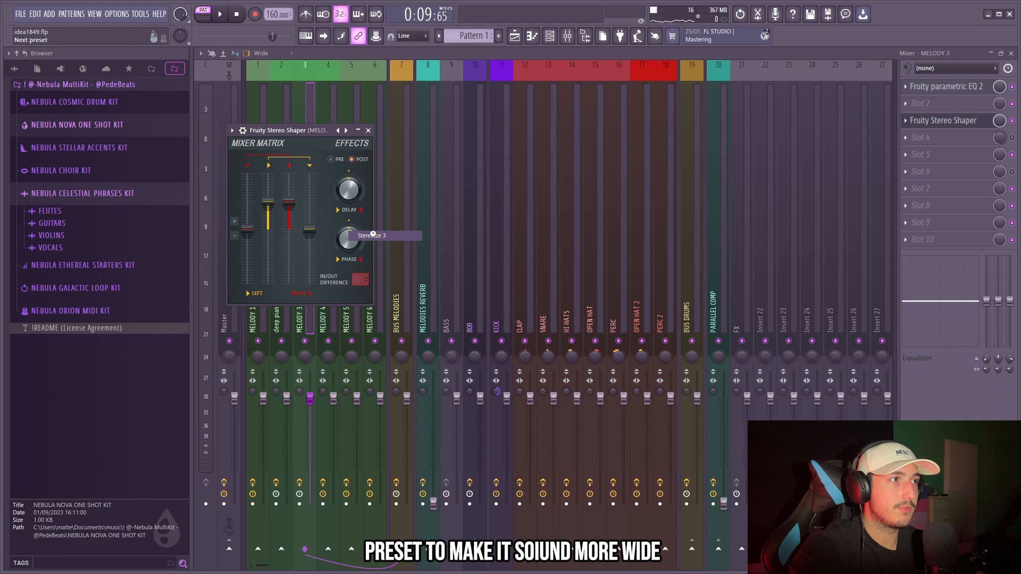
click(368, 130)
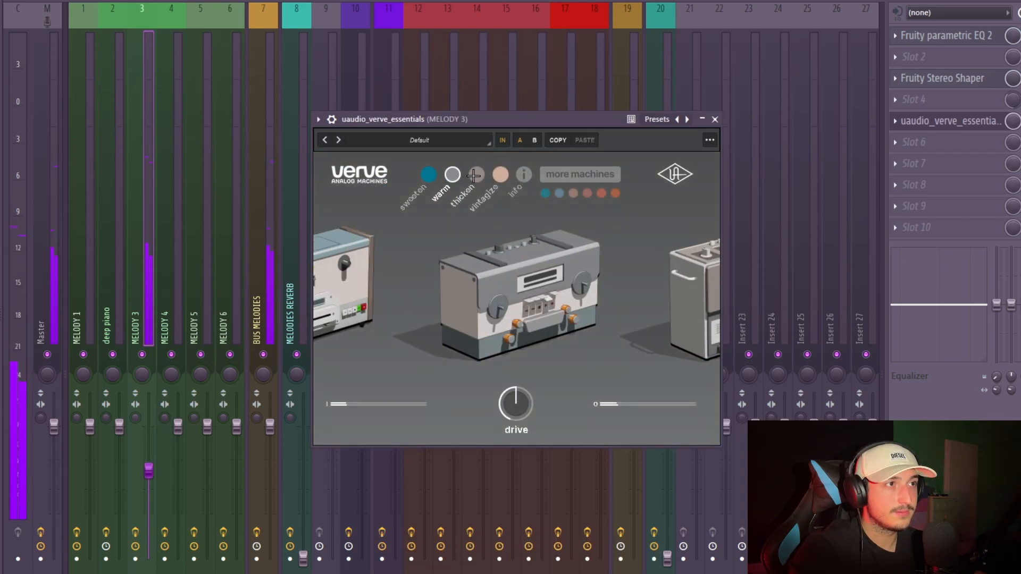
Raise the MELODY 3 fader slightly and open the track's Fruity Stereo Shaper.
drag(149, 471, 149, 458)
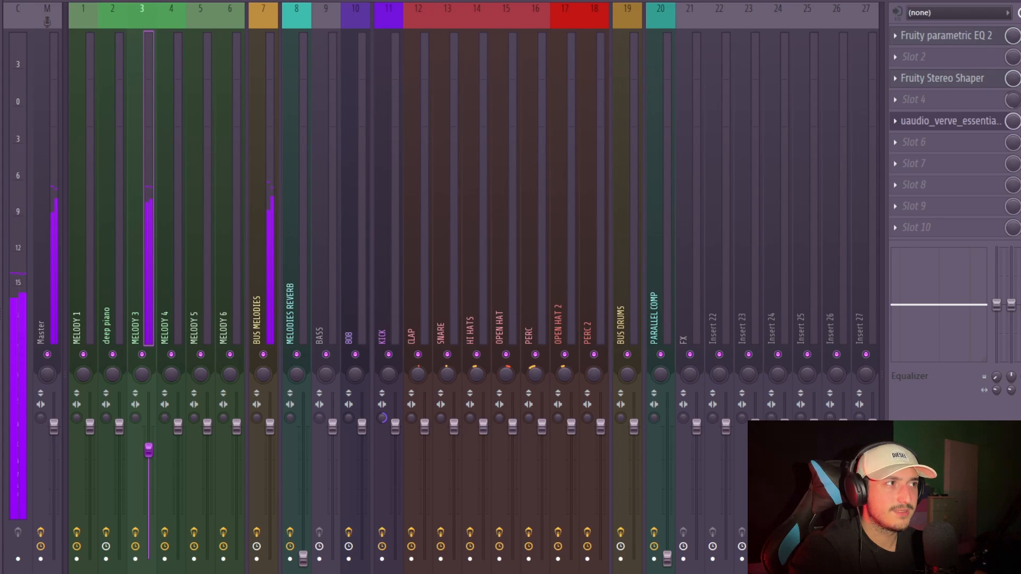
click(952, 79)
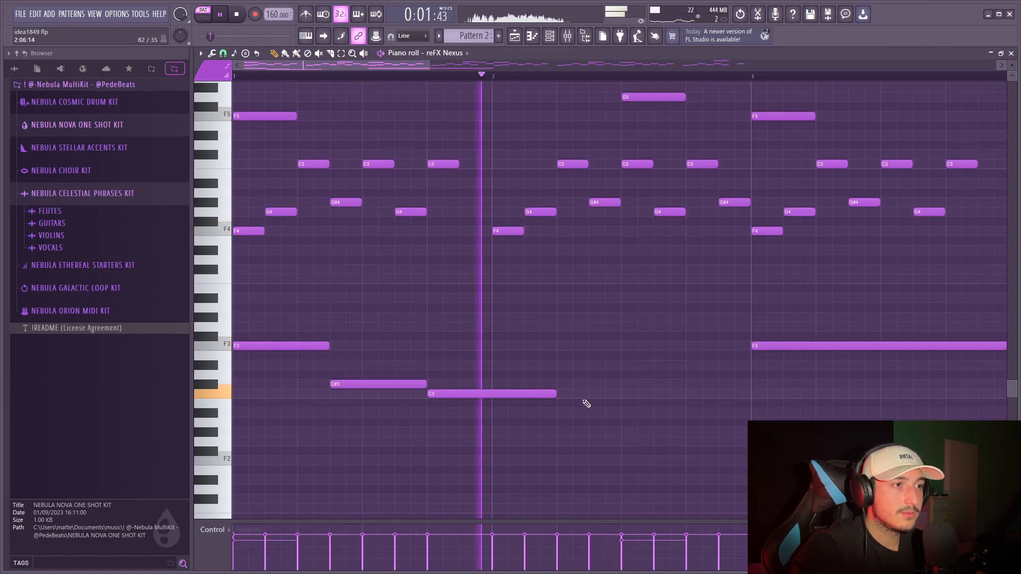
Add another C3 bass note in bar 2 of Pattern 2, play it back and delete the long F3 note at bar 3.
click(591, 394)
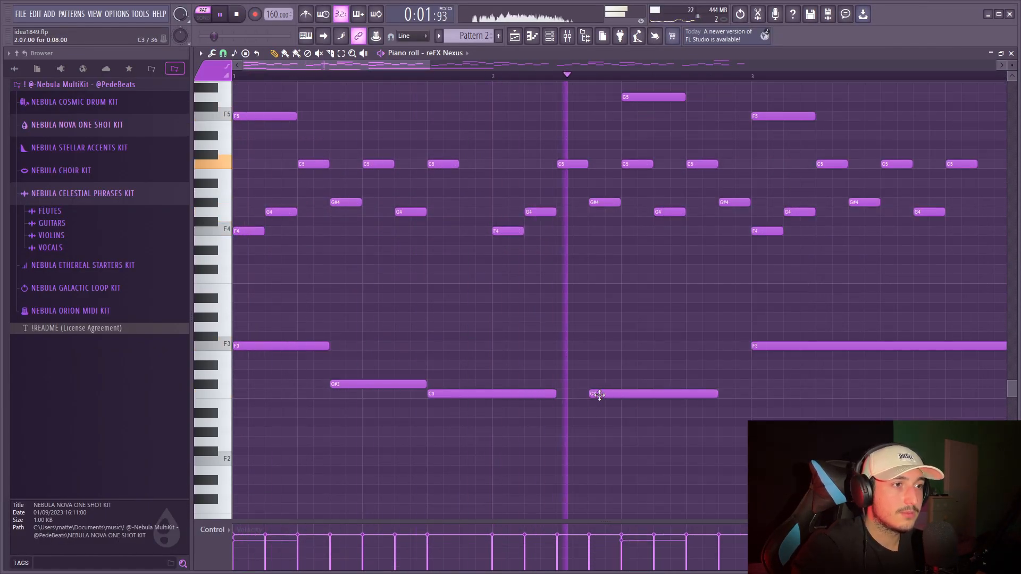
key(space)
key(space)
right_click(765, 346)
scroll(766, 415, down, 2)
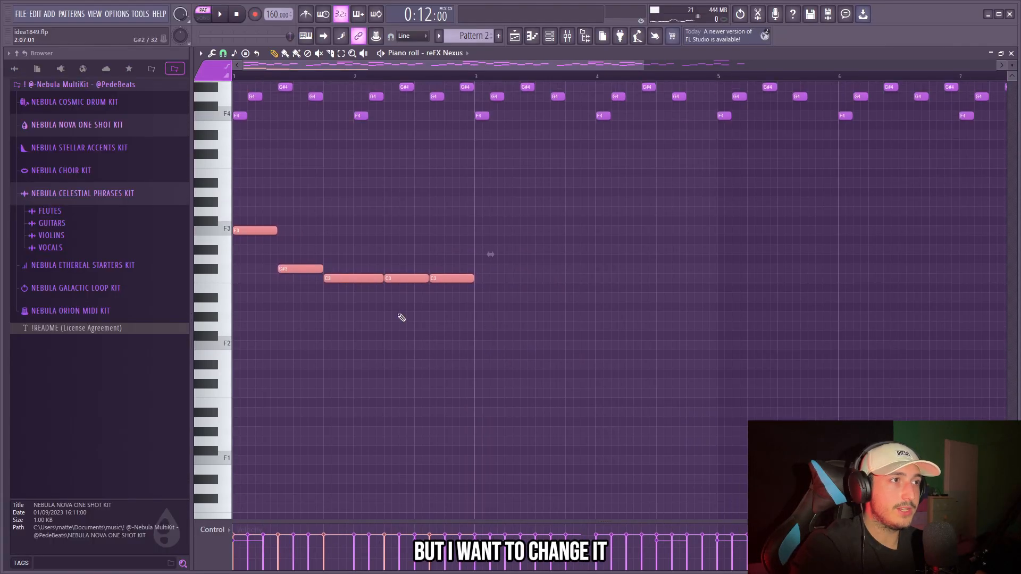
Duplicate the four-bar bass line into bars 5 to 8.
scroll(532, 327, up, 2)
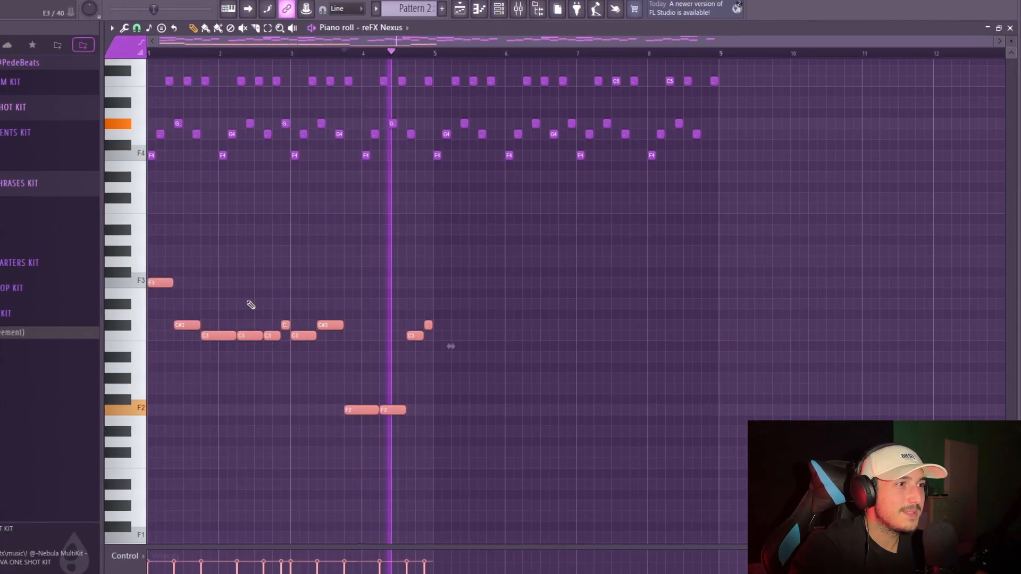
key(ctrl+b)
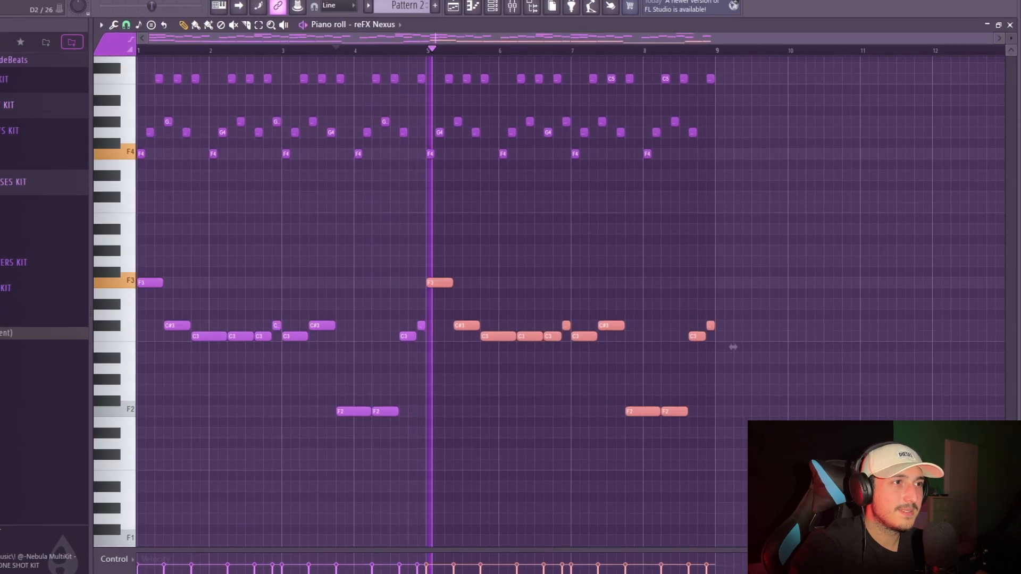
Try to copy the entire eight-bar bass line down one octave.
drag(837, 529, 106, 175)
drag(808, 421, 50, 228)
key(space)
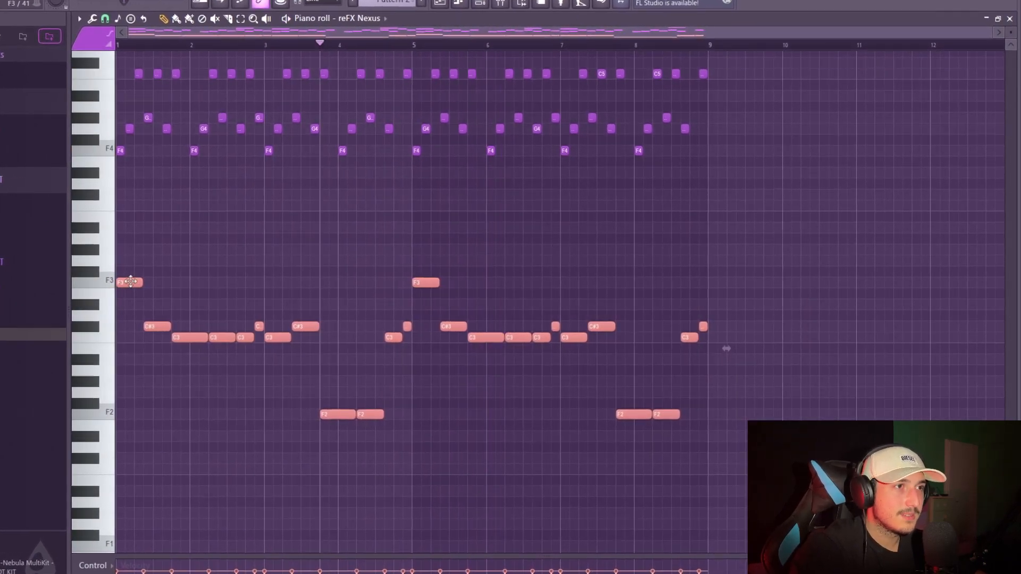
scroll(481, 251, down, 3)
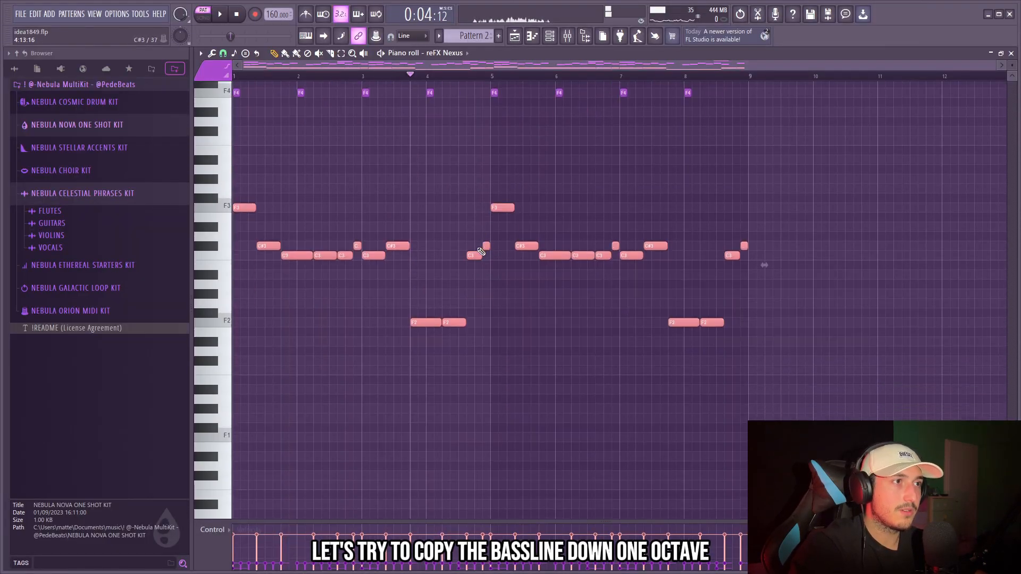
key(ctrl+c)
key(ctrl+v)
key(ctrl+Down)
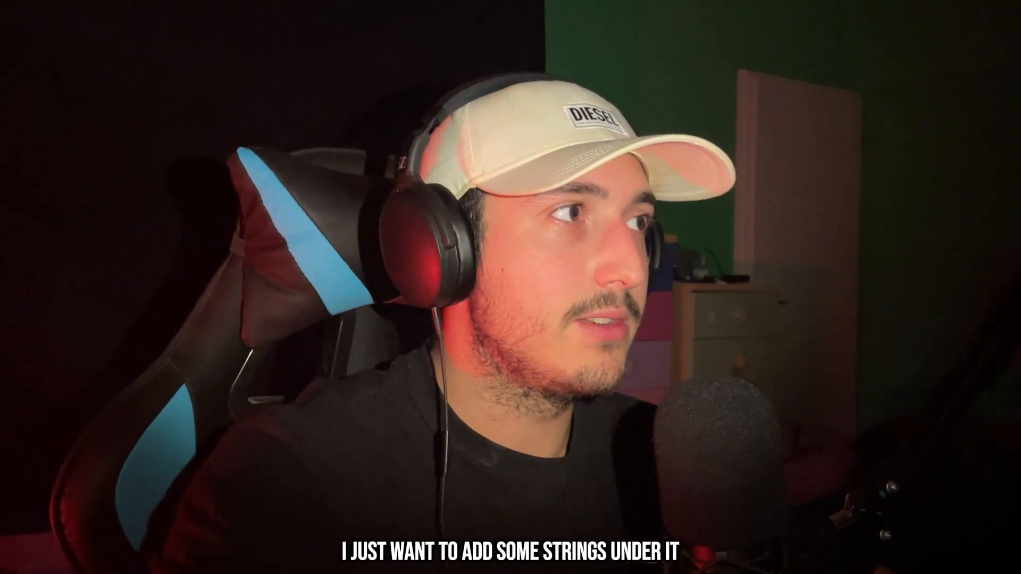
Load the Strings 5 orchestral one-shot into the channel rack as a new channel.
drag(69, 282, 593, 263)
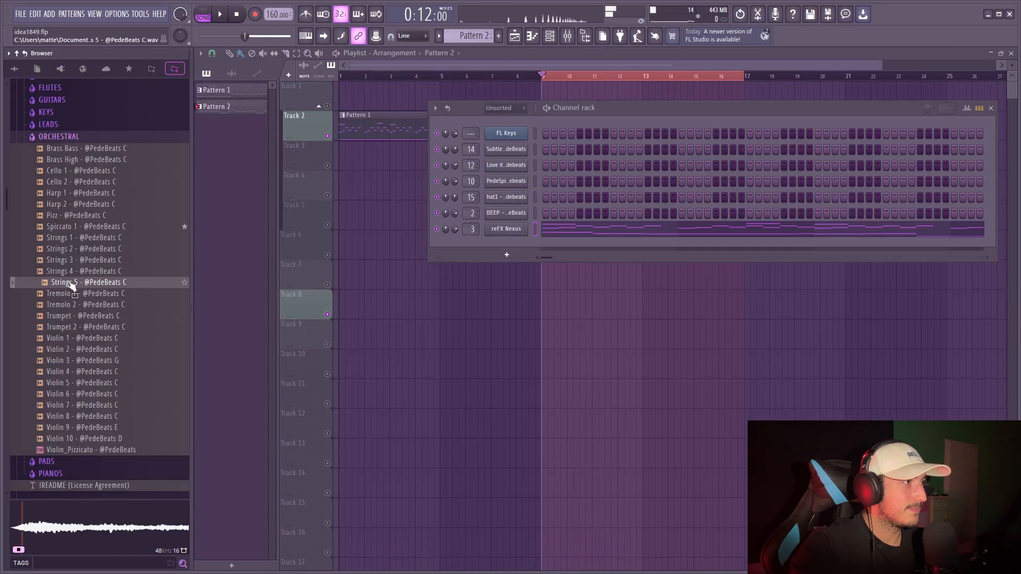
drag(496, 251, 498, 252)
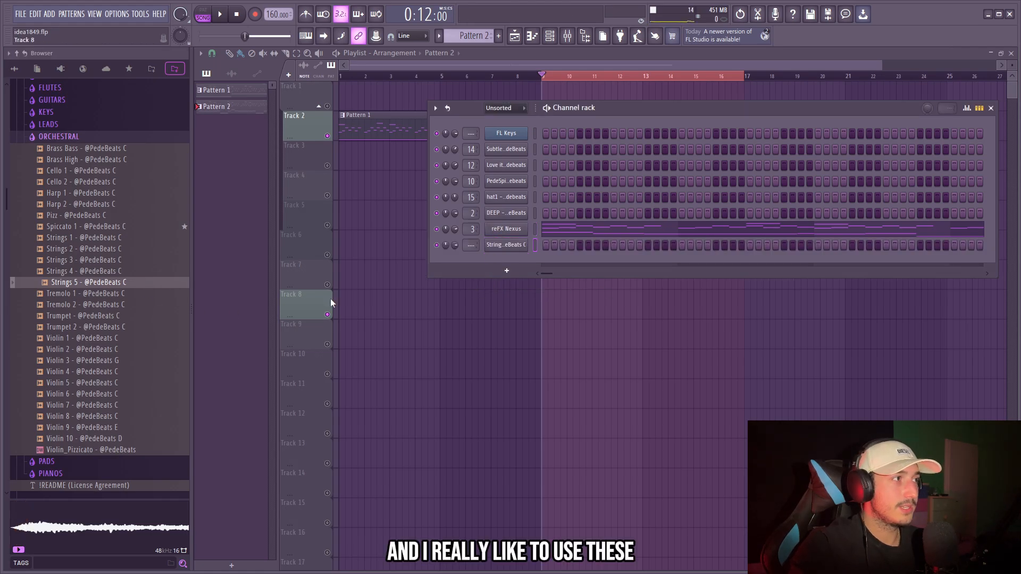
Copy the reFX Nexus bass notes into the Strings 5 channel's piano roll, one octave higher.
drag(868, 407, 232, 202)
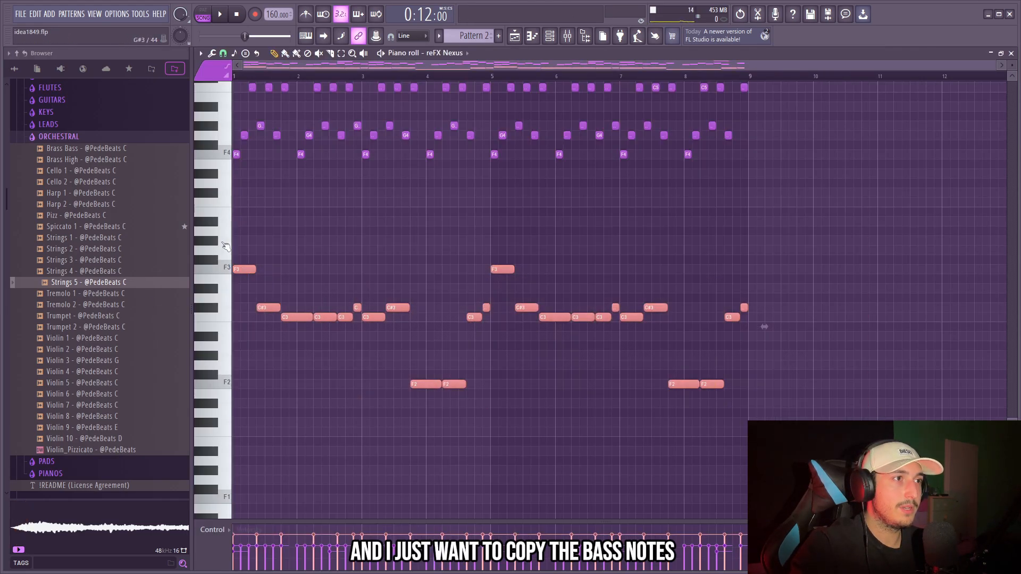
click(550, 36)
right_click(509, 245)
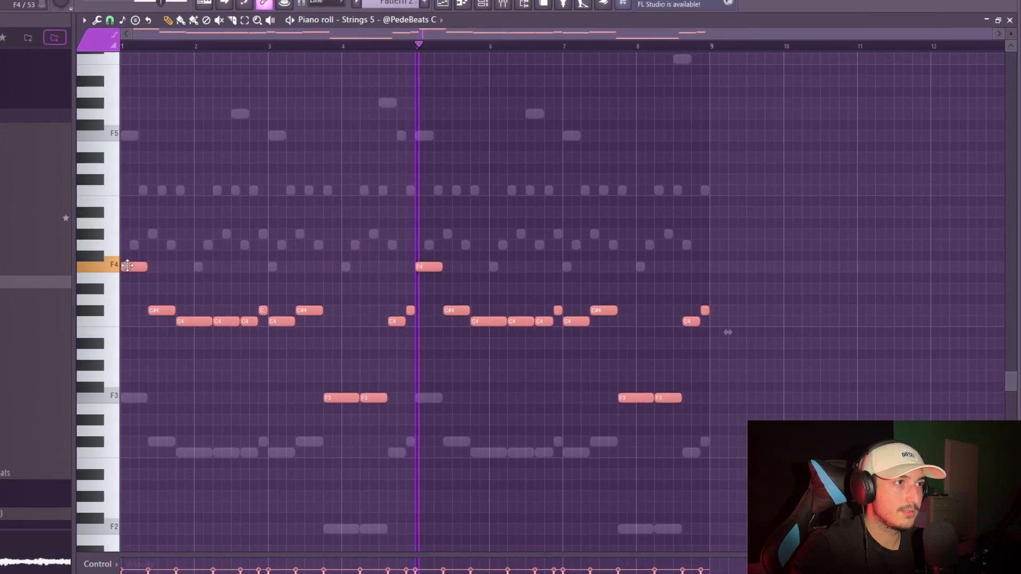
Copy the Strings 5 notes up one octave, and add another copied layer starting on C5 between the two octaves.
drag(137, 266, 137, 138)
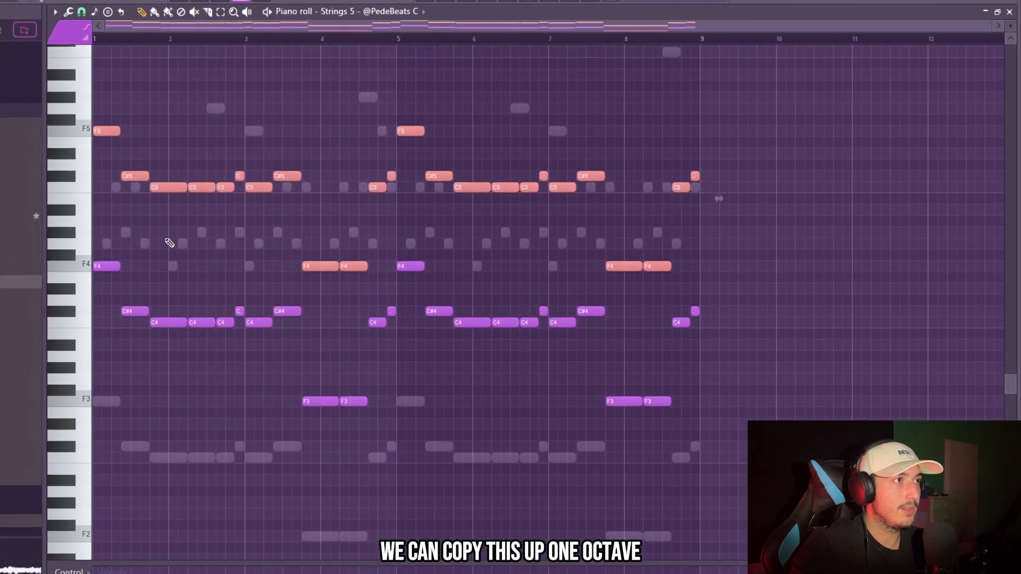
key(space)
drag(869, 436, 101, 141)
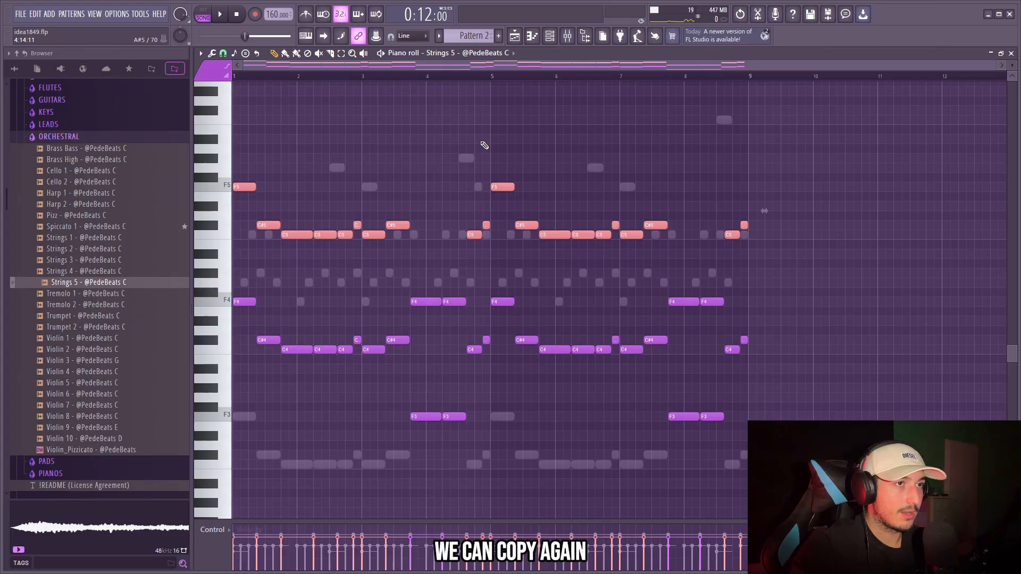
key(Up)
key(Up)
key(Up)
key(Up)
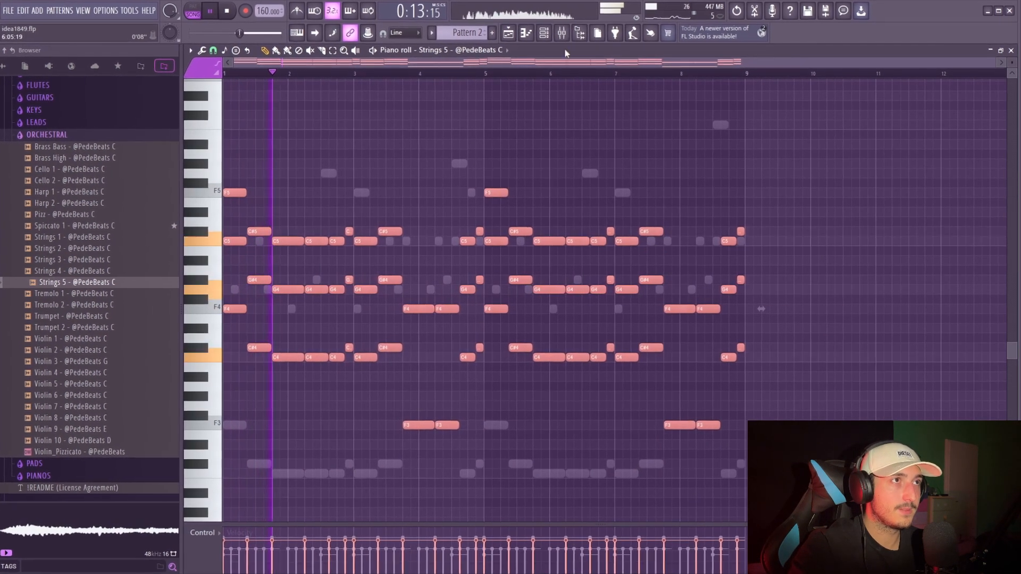
Insert Fruity Parametric EQ 2 on the MELODY 6 mixer track and cut the low and high ends of Strings 5.
key(F6)
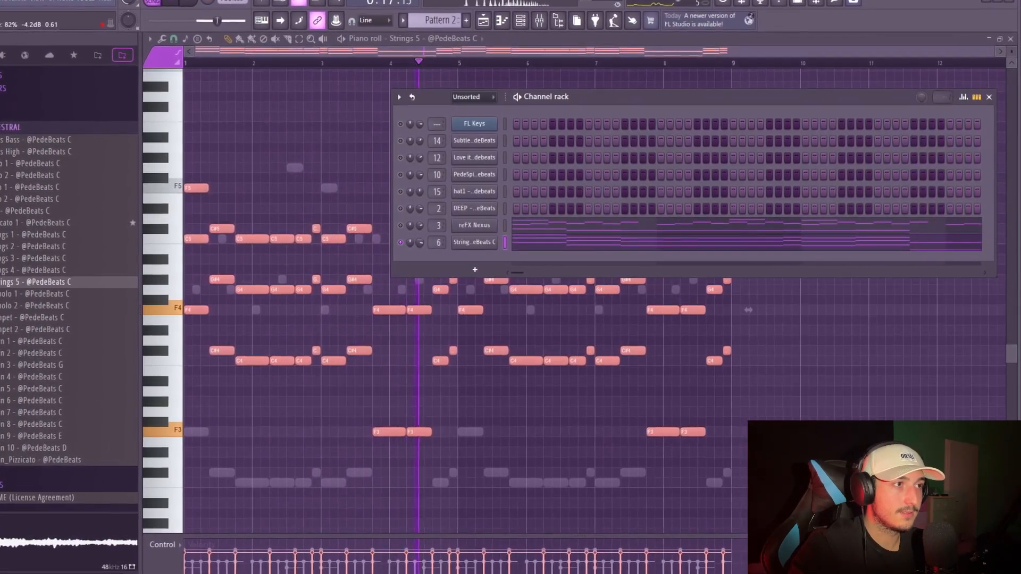
click(589, 440)
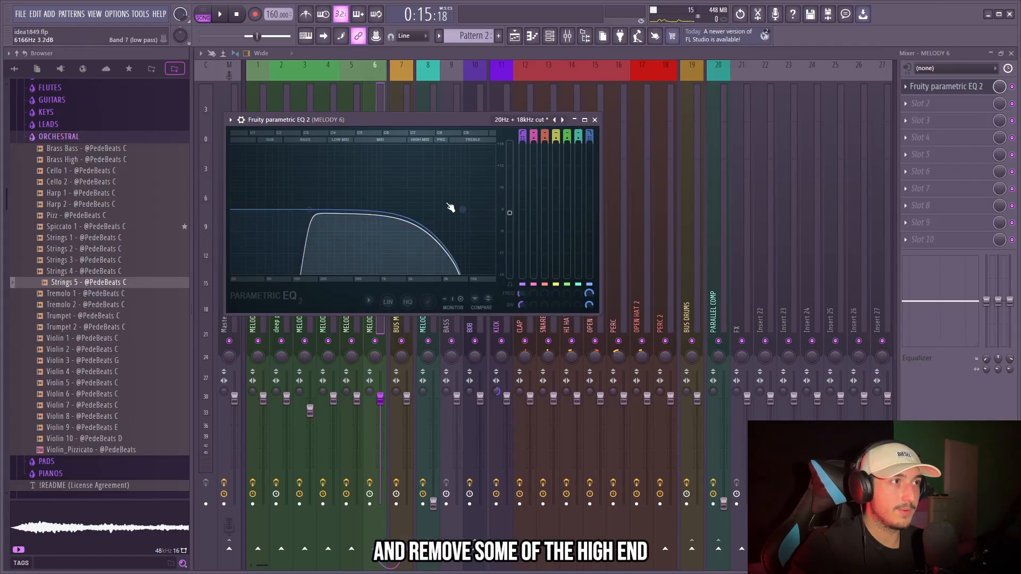
key(space)
drag(459, 217, 438, 217)
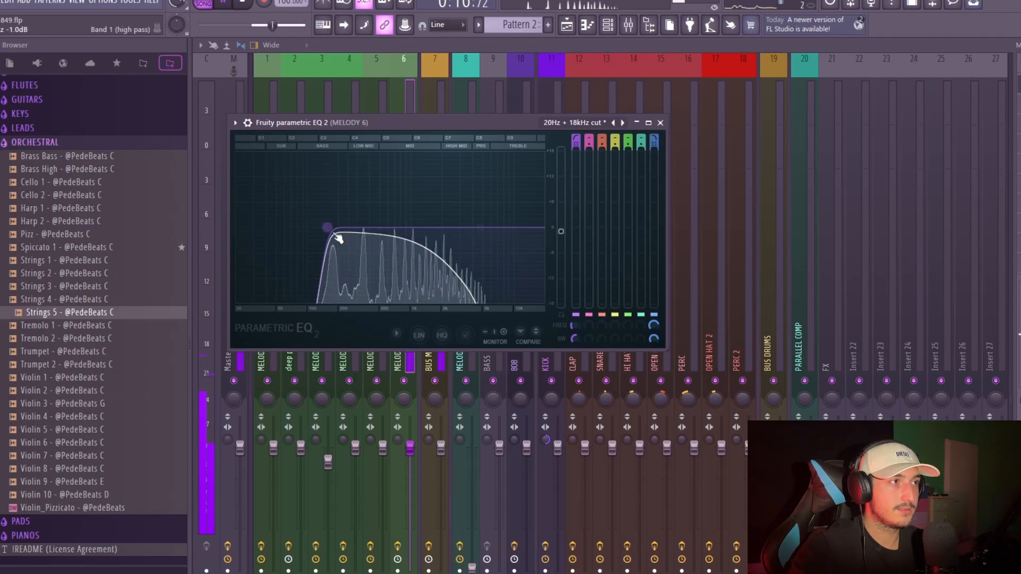
key(space)
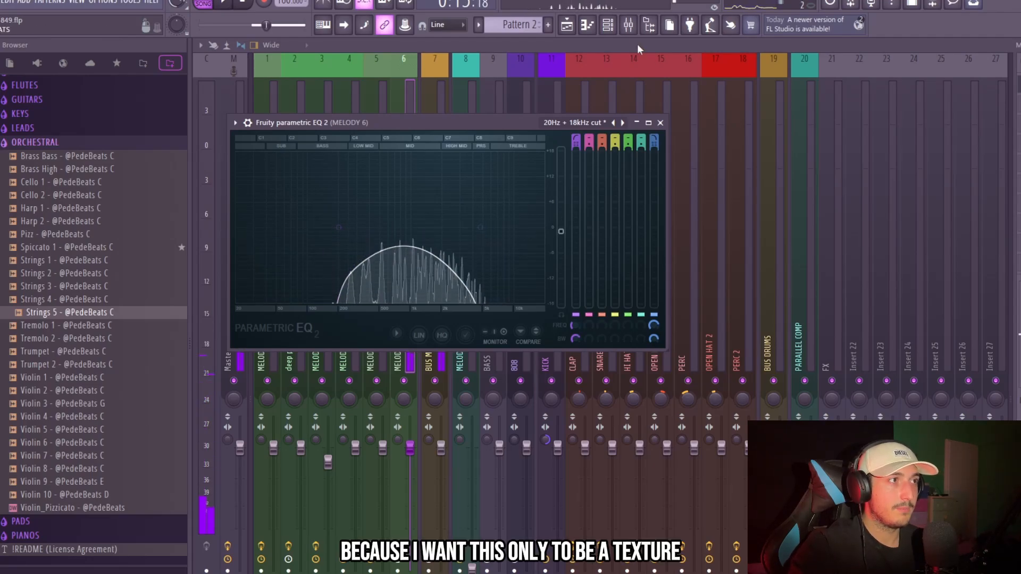
Set the Fruity Reeverb 2 on MELODY 6 to about 38% stereo separation and raise the track's volume.
click(610, 27)
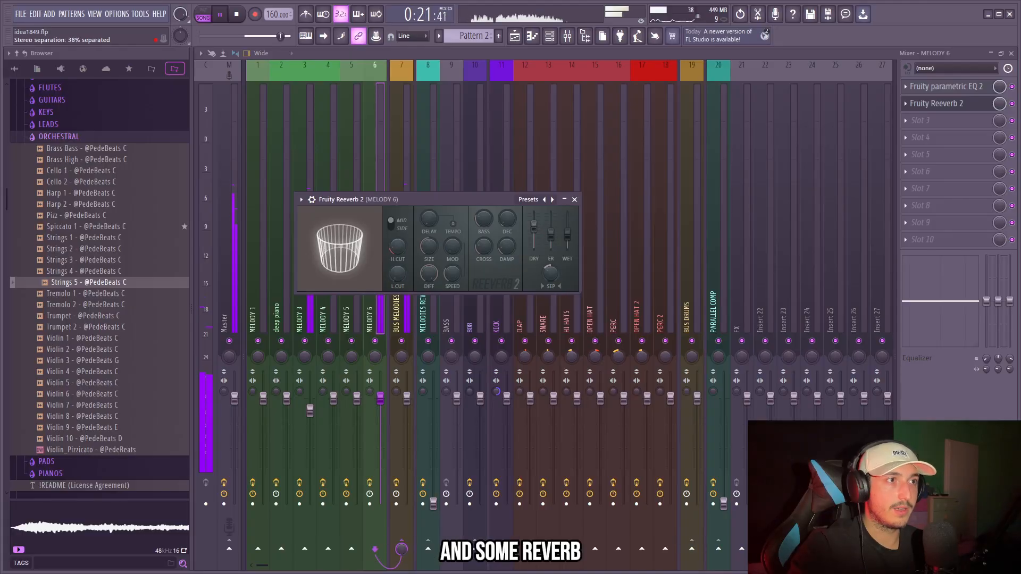
drag(550, 272, 551, 261)
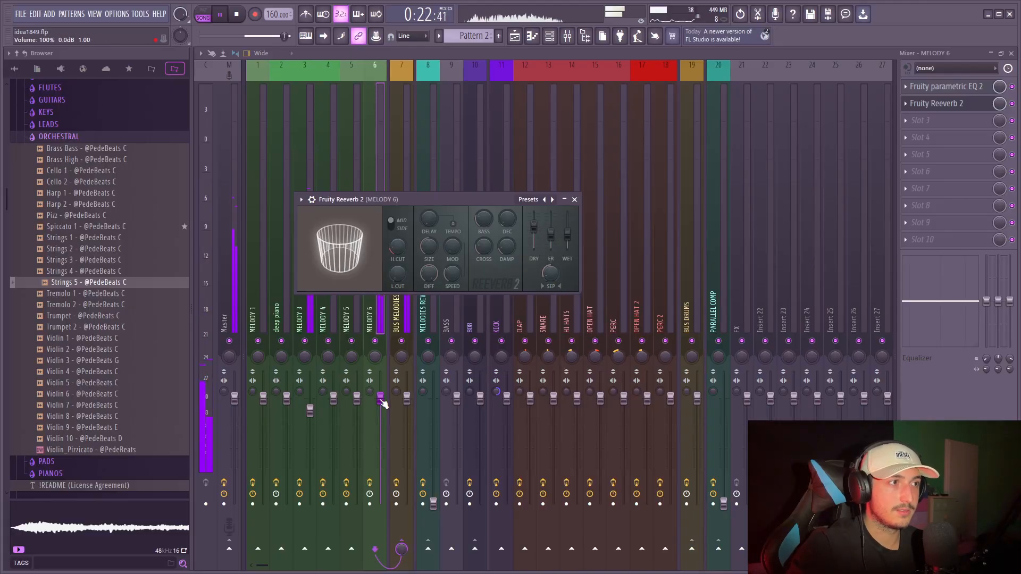
drag(381, 400, 380, 378)
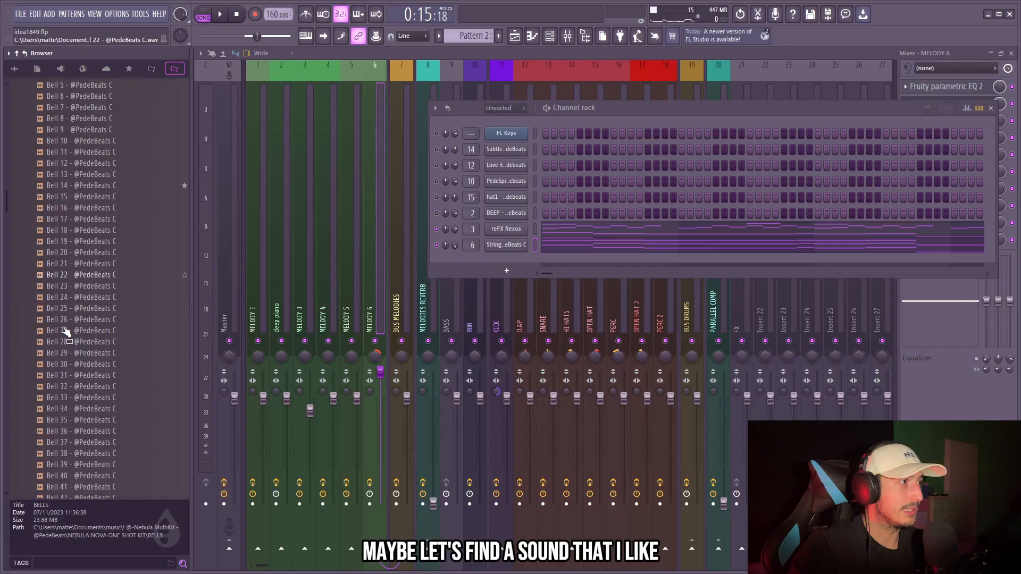
Audition the bell one-shots and load Bell 21 into the channel rack as a new channel.
scroll(64, 329, down, 1)
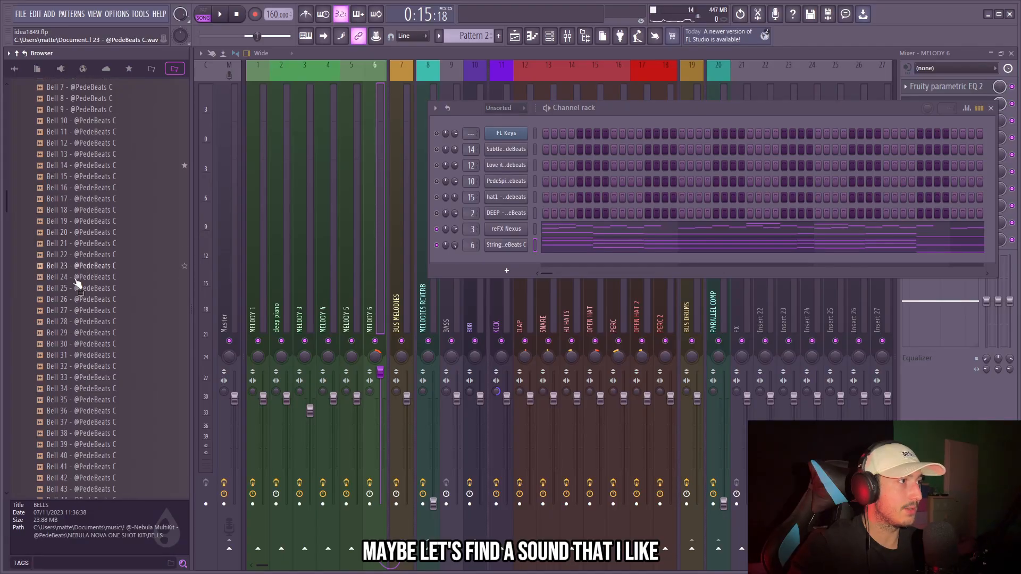
click(75, 234)
click(76, 245)
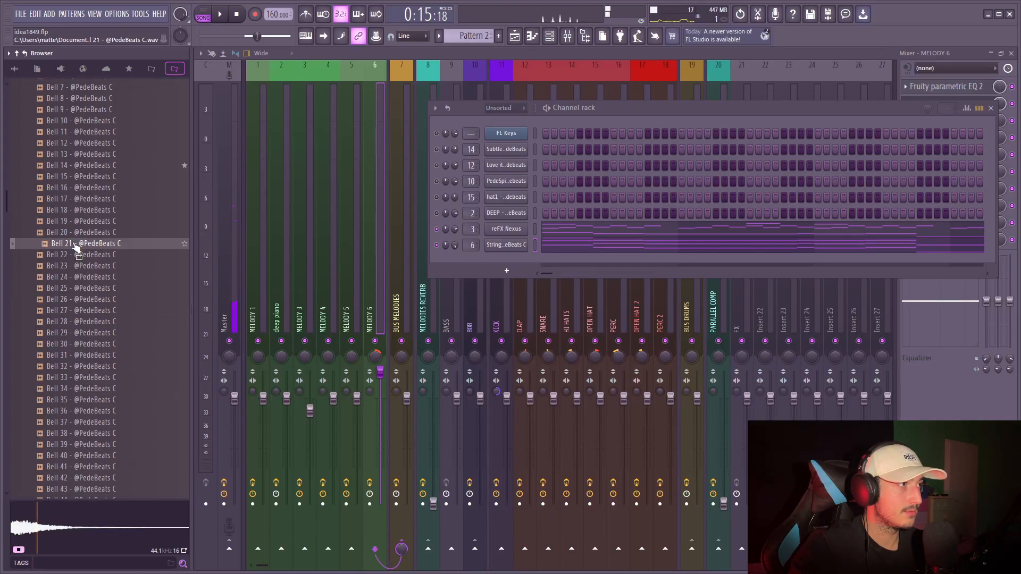
drag(64, 249, 474, 265)
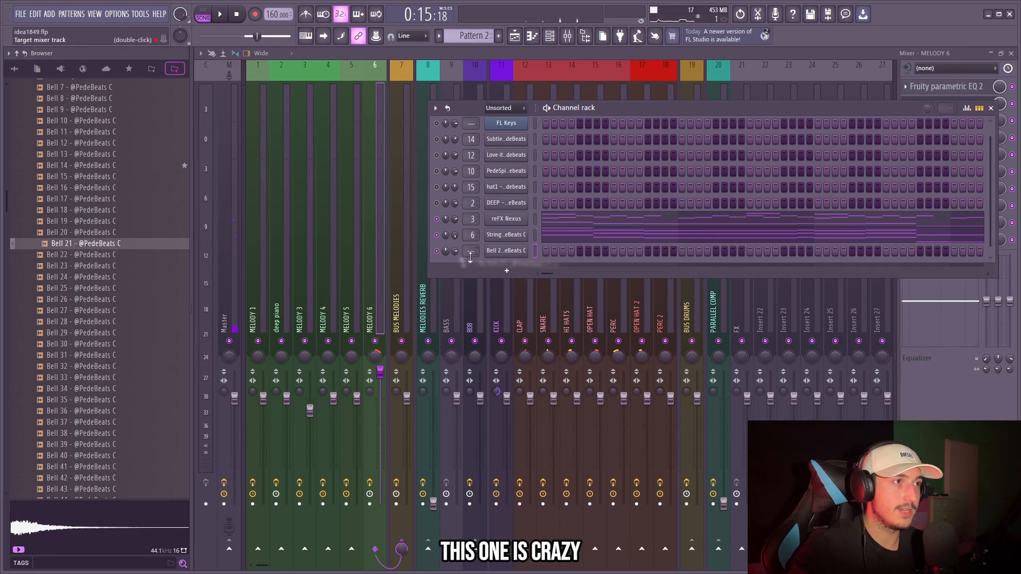
Route Bell 21 to mixer track 4 and shape its volume envelope with a minimal decay and 73% release.
drag(283, 240, 279, 262)
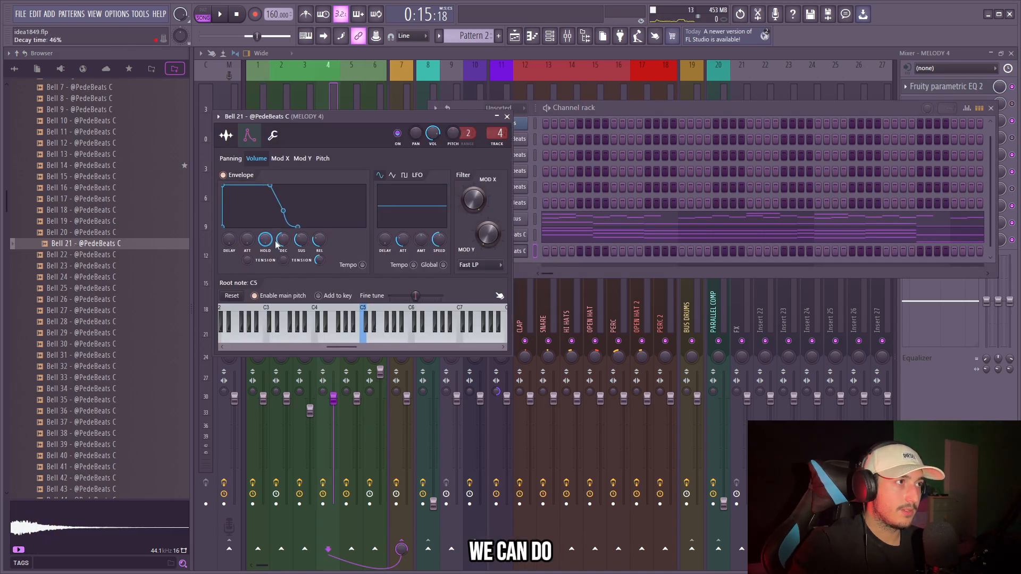
drag(296, 227, 290, 225)
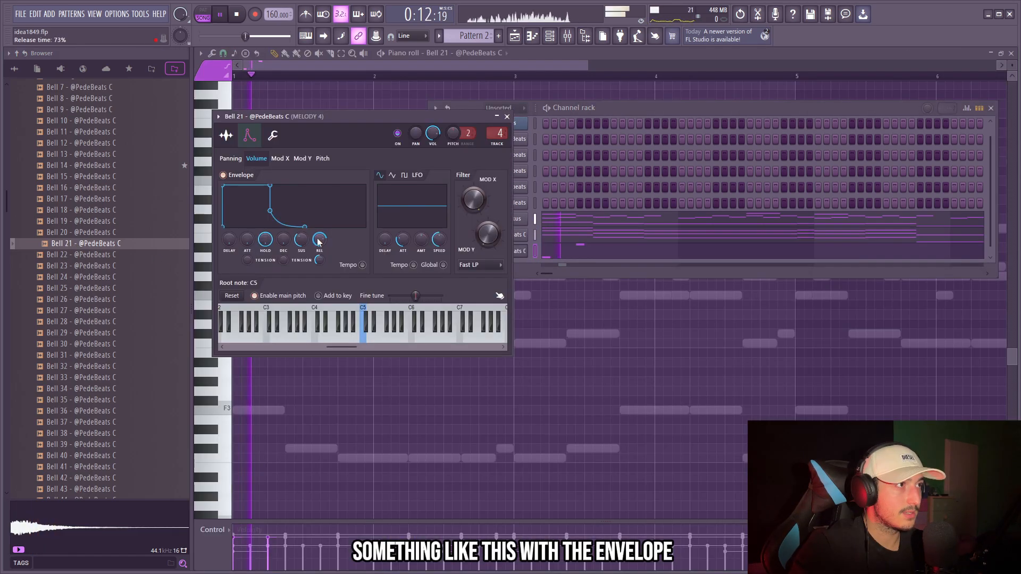
Write a one-bar Bell 21 phrase of short notes F4, G4, G#4 and C5 in bar 1.
right_click(487, 415)
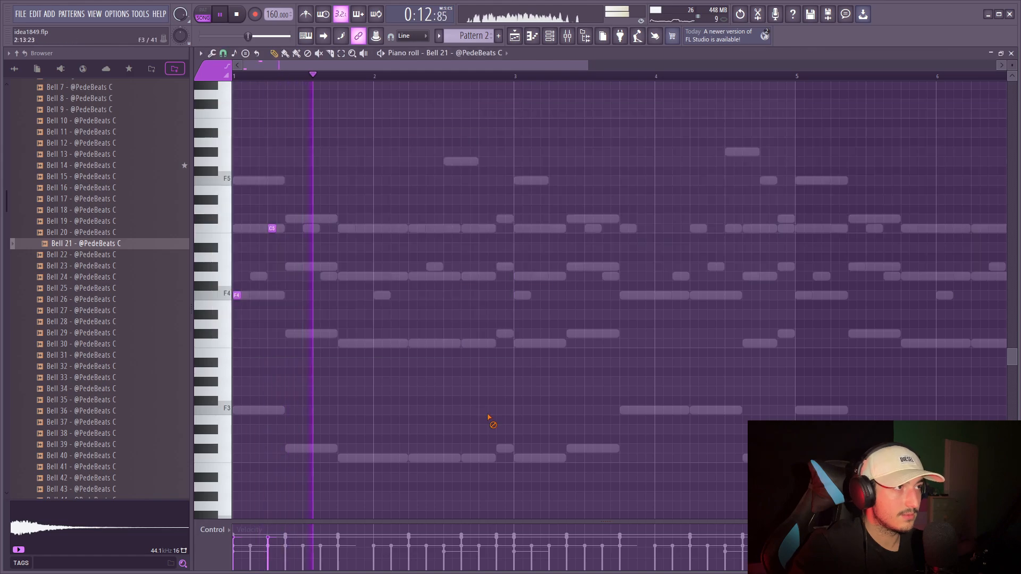
scroll(510, 319, up, 4)
key(space)
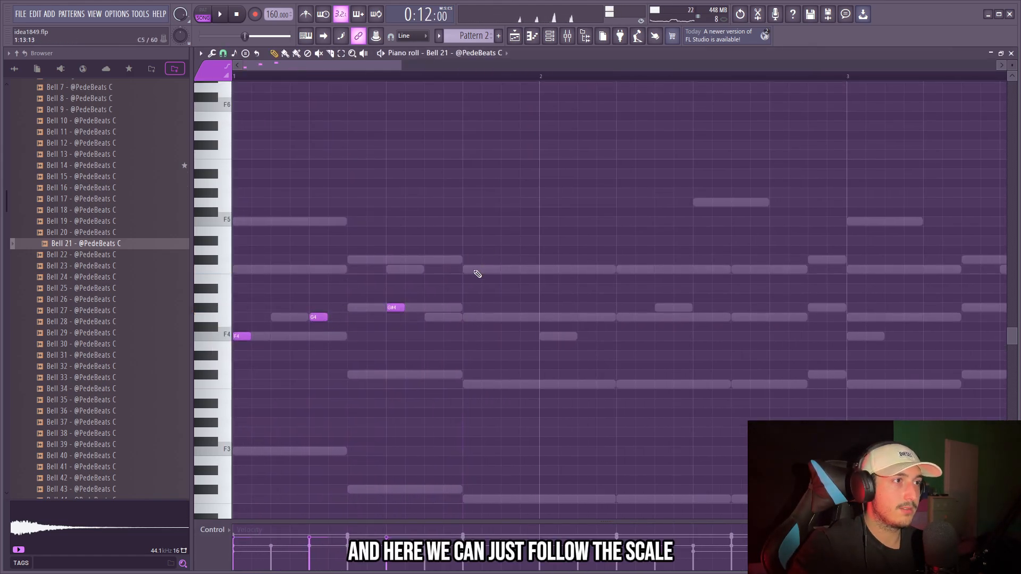
click(476, 271)
Duplicate the one-bar Bell 21 phrase until it fills all eight bars.
key(ctrl+a)
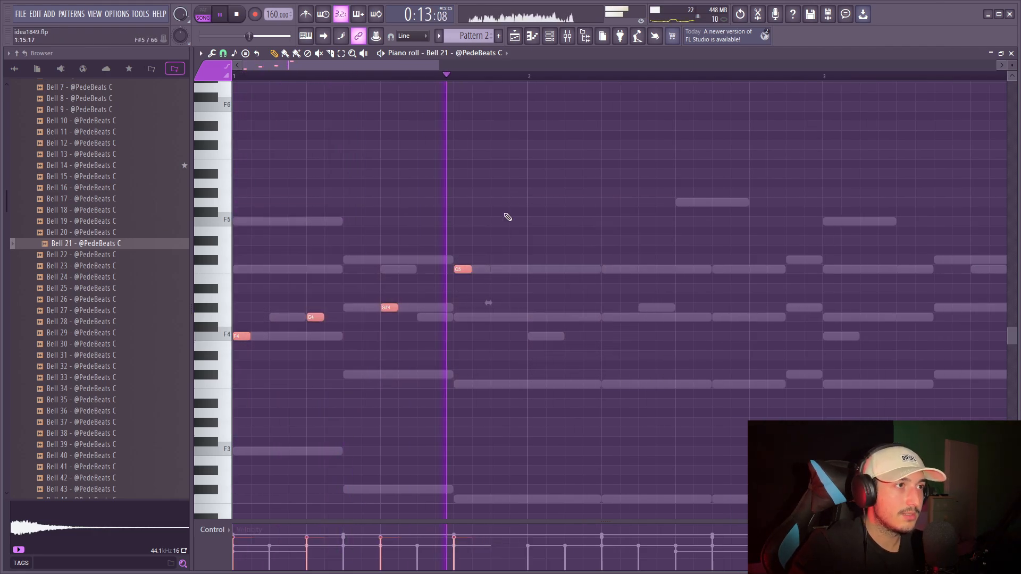
scroll(485, 329, down, 2)
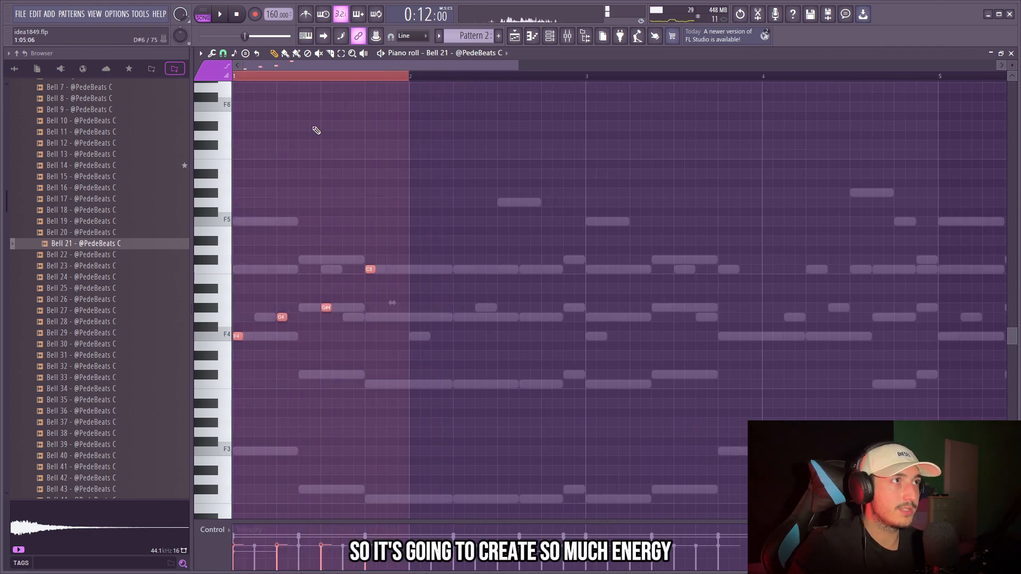
scroll(404, 164, down, 3)
key(ctrl+b)
key(ctrl+b)
key(ctrl+b)
key(space)
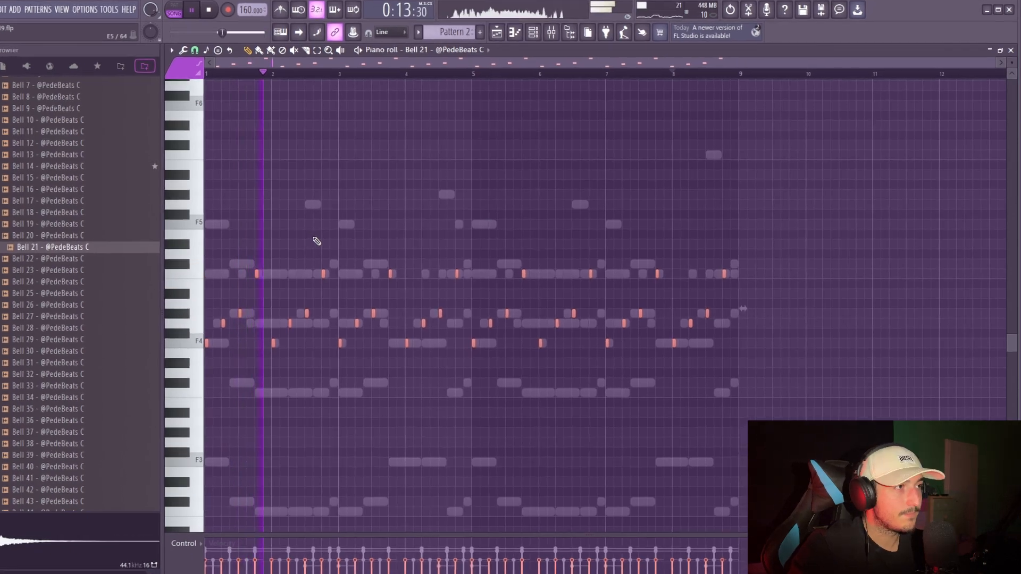
Vary the Bell 21 phrase in bar 4 with F5, C5, G#4 and G4, and repeat the variation in bar 8.
scroll(469, 269, up, 4)
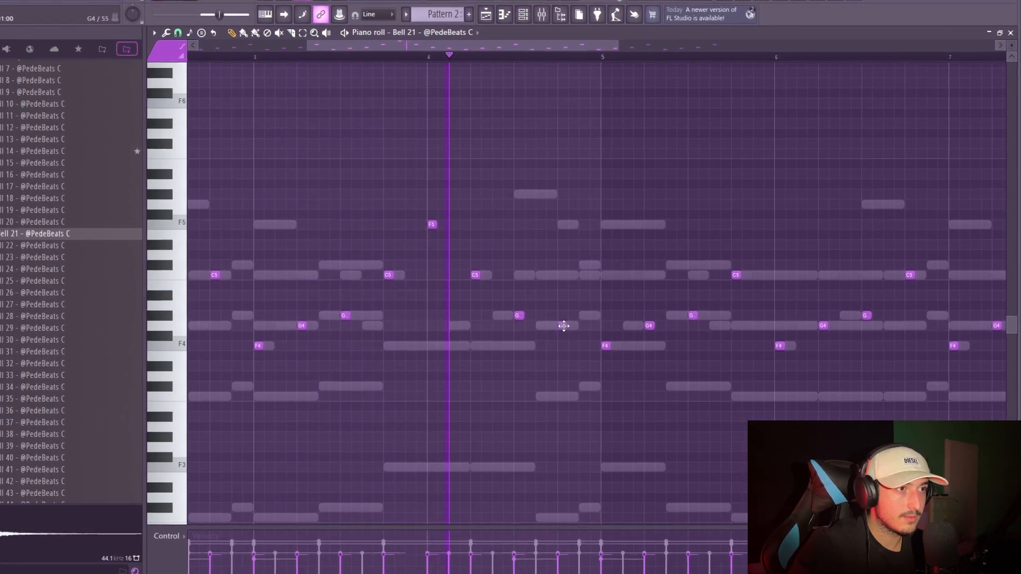
scroll(564, 325, down, 5)
drag(837, 380, 420, 178)
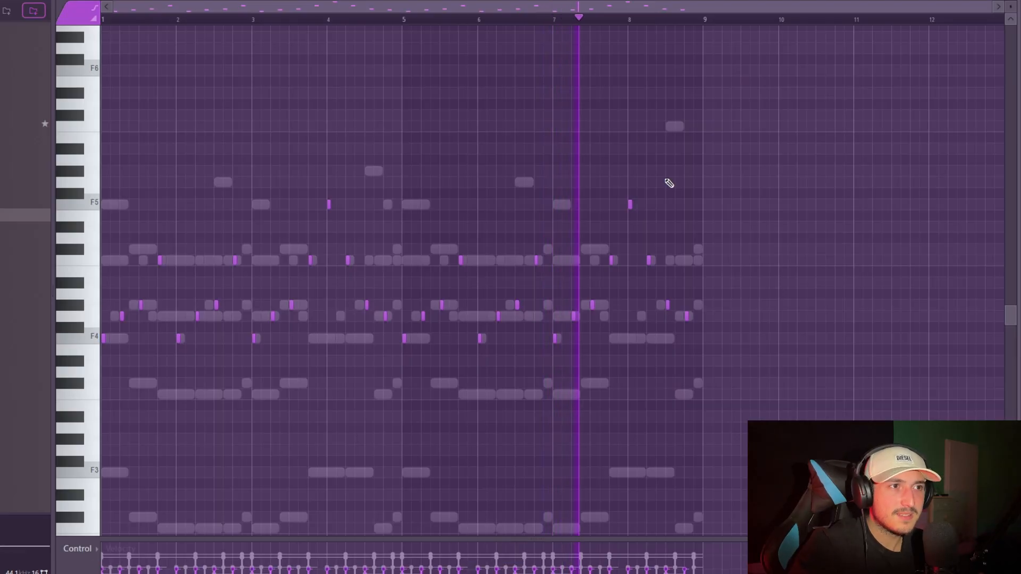
key(ctrl+a)
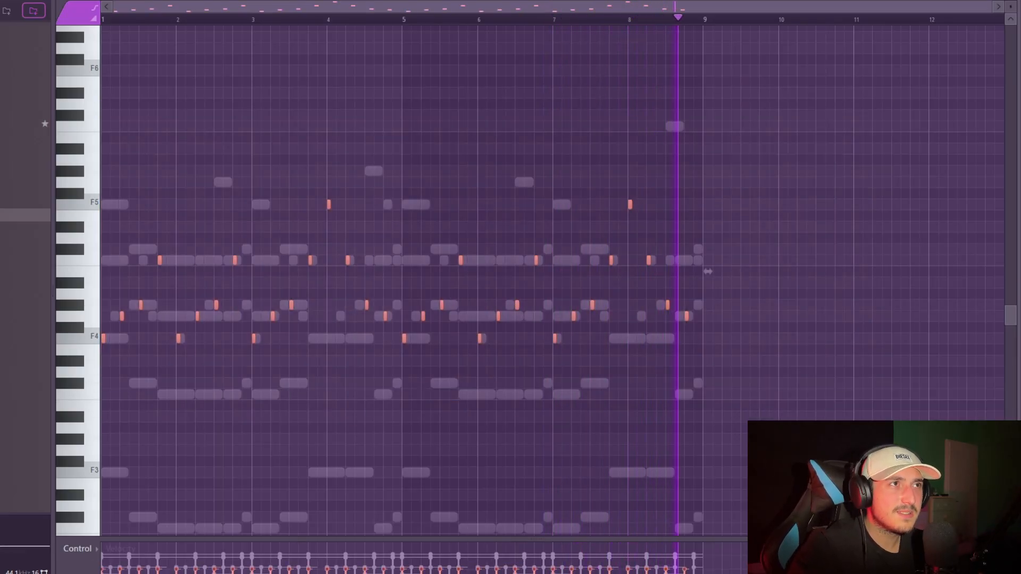
Write a four-bar Analog Lab V line of long notes F4, G4, F4 and G#4.
key(F6)
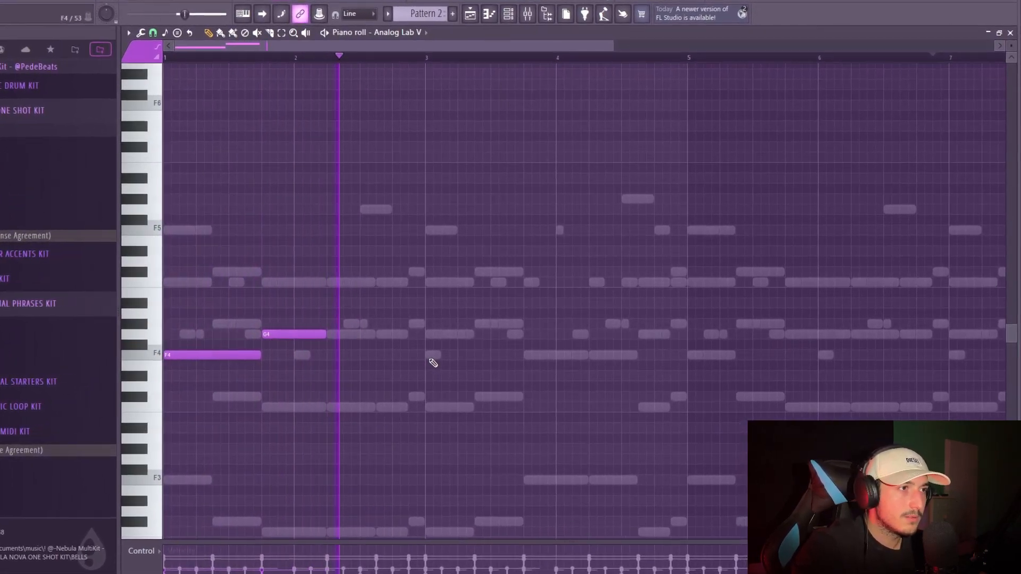
click(441, 353)
drag(497, 355, 530, 354)
click(526, 325)
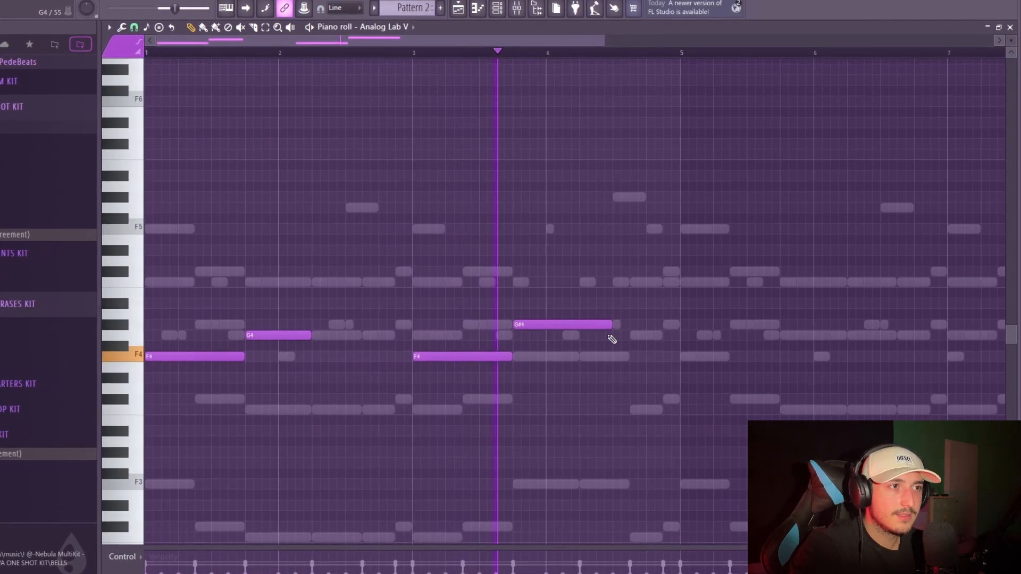
Duplicate the four-bar Analog Lab V line into bars 5 to 8.
key(ctrl+a)
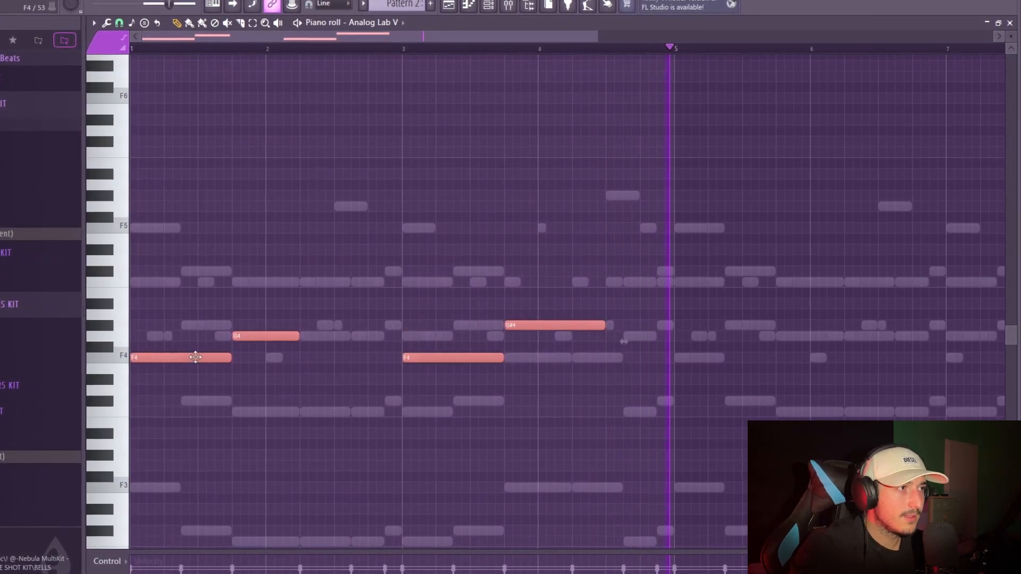
key(ctrl+b)
drag(690, 357, 738, 359)
scroll(734, 346, right, 4)
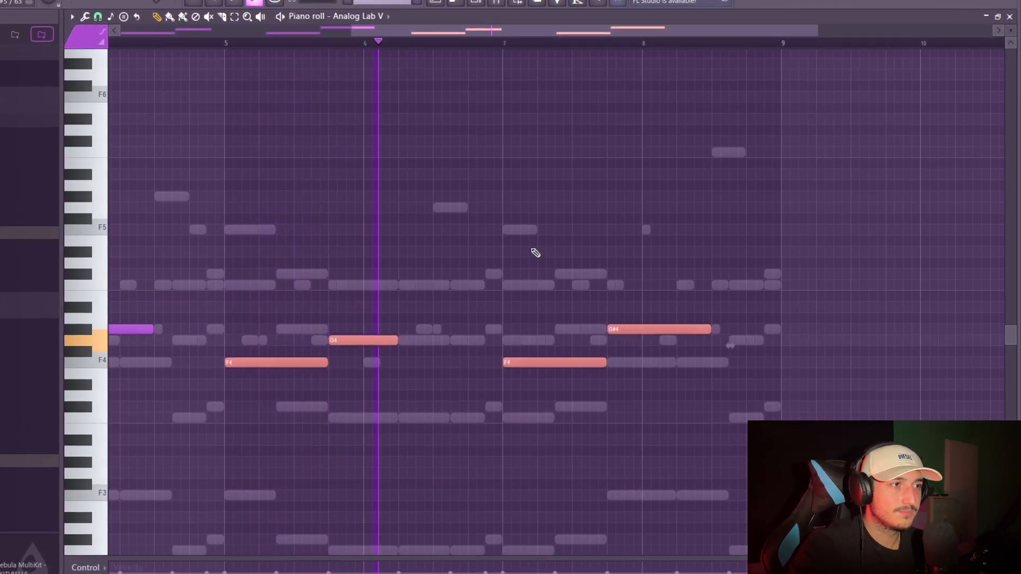
Add a closing G4 note to the Analog Lab V line, from the middle of bar 8 to its end.
ctrl+scroll(700, 287, up, 2)
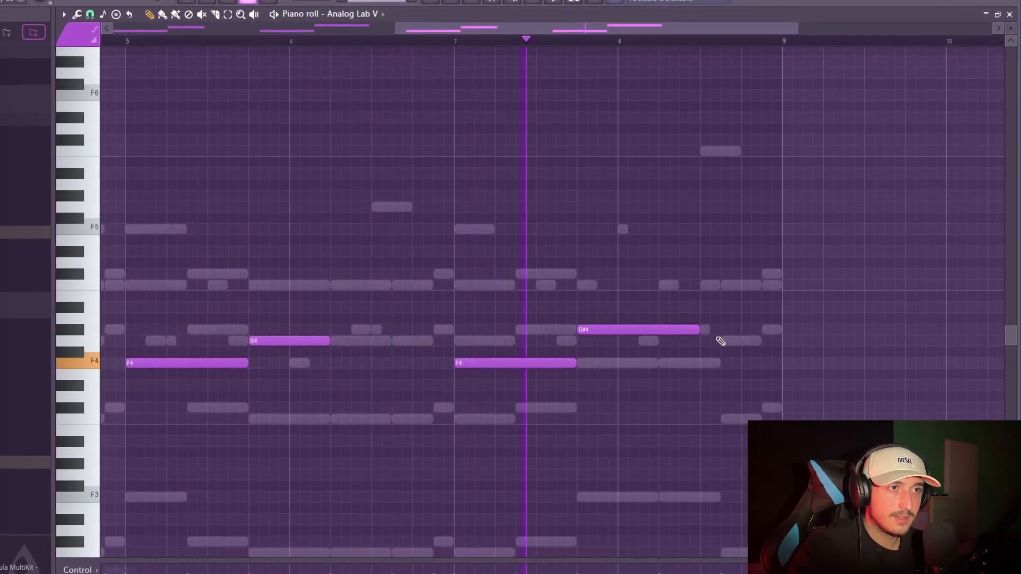
click(705, 288)
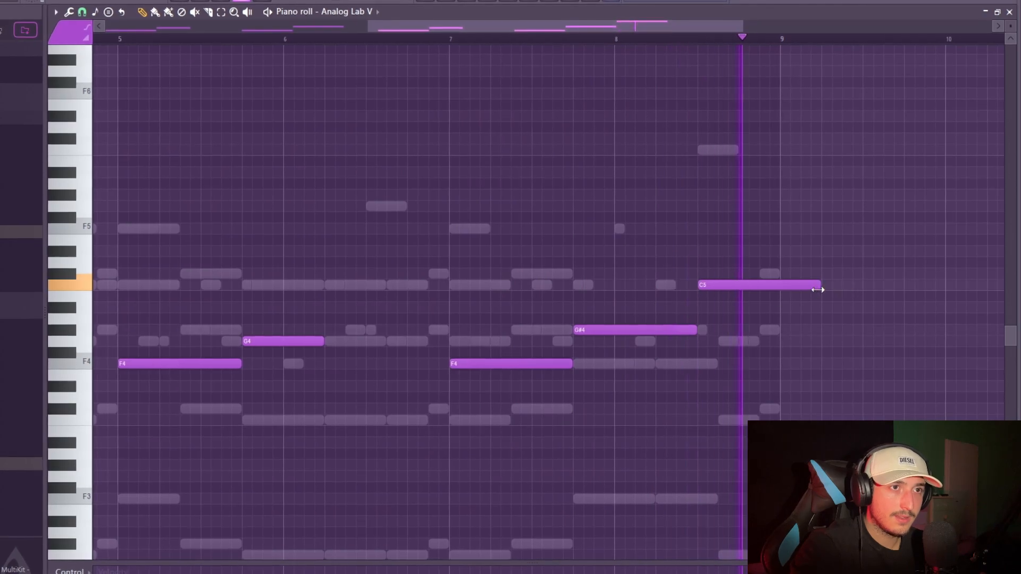
drag(817, 287, 779, 287)
drag(726, 287, 724, 349)
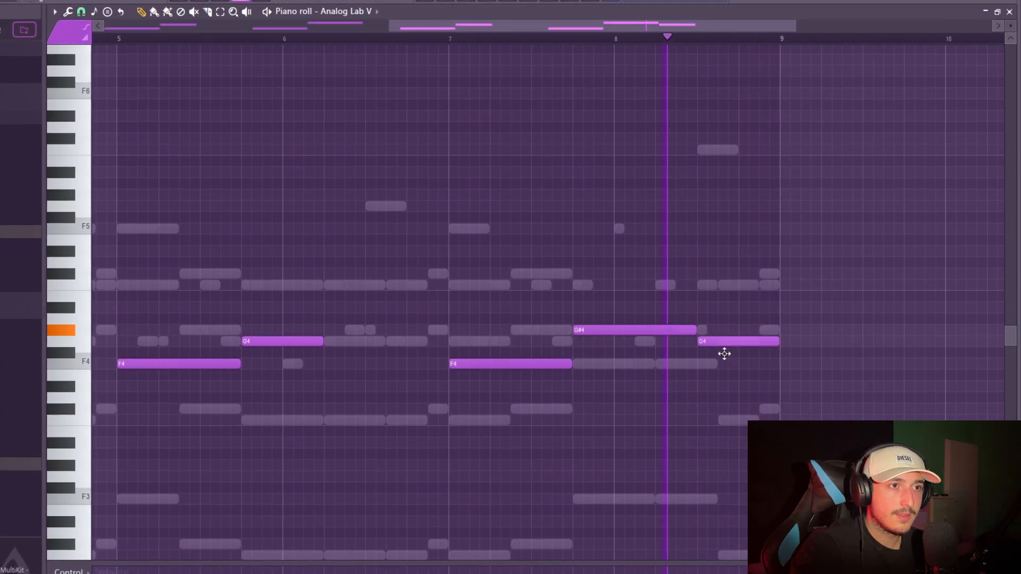
ctrl+scroll(691, 367, down, 4)
key(ctrl+a)
key(space)
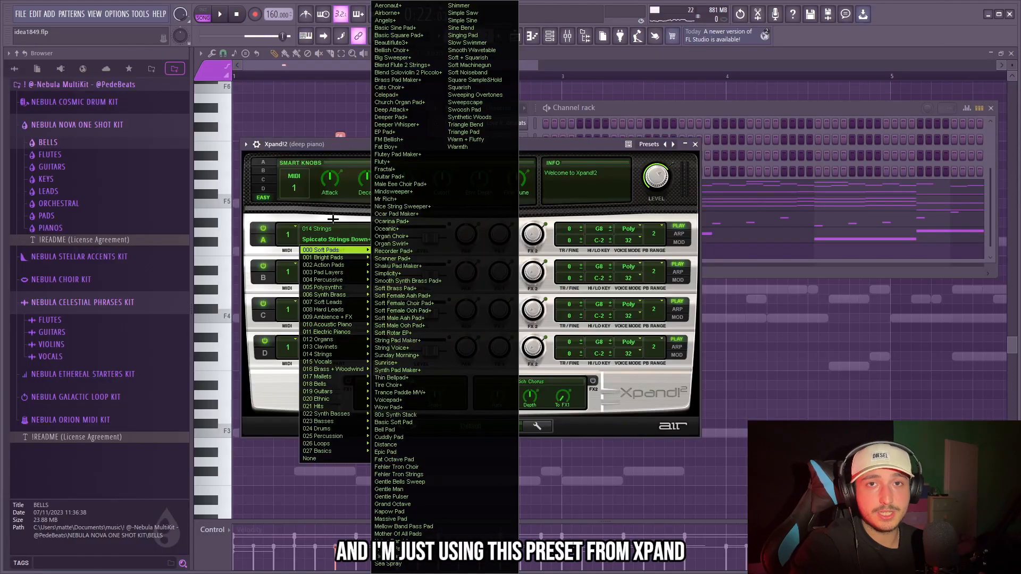
Choose the Spiccato Strings Down preset from the 014 Strings category for part A of Xpand!2.
click(334, 233)
click(328, 229)
click(328, 229)
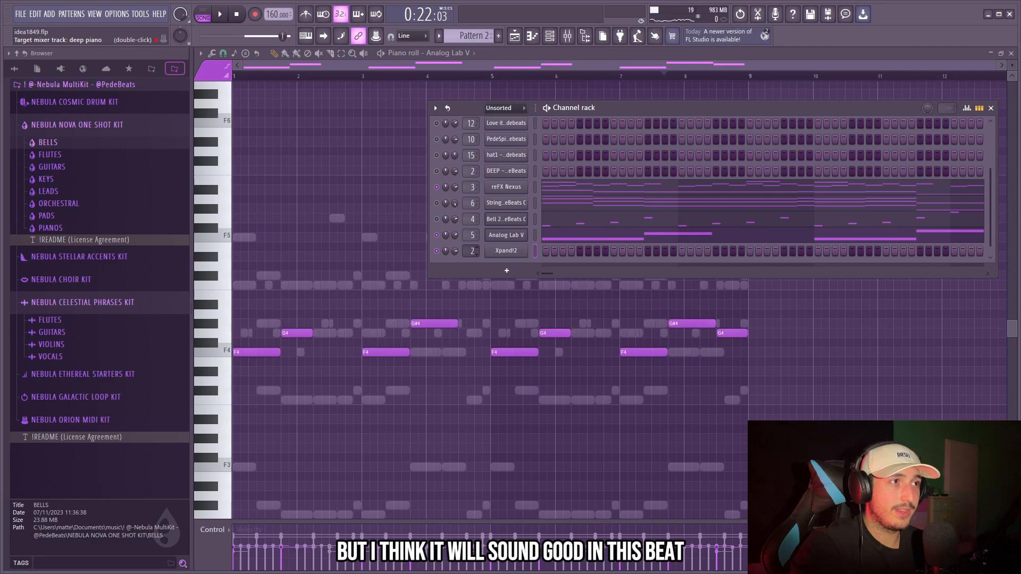
Write short descending Xpand!2 motifs: C#6, A#5, G5 leading into bar 2 and C6, G#5, F5 leading into bar 4.
right_click(526, 244)
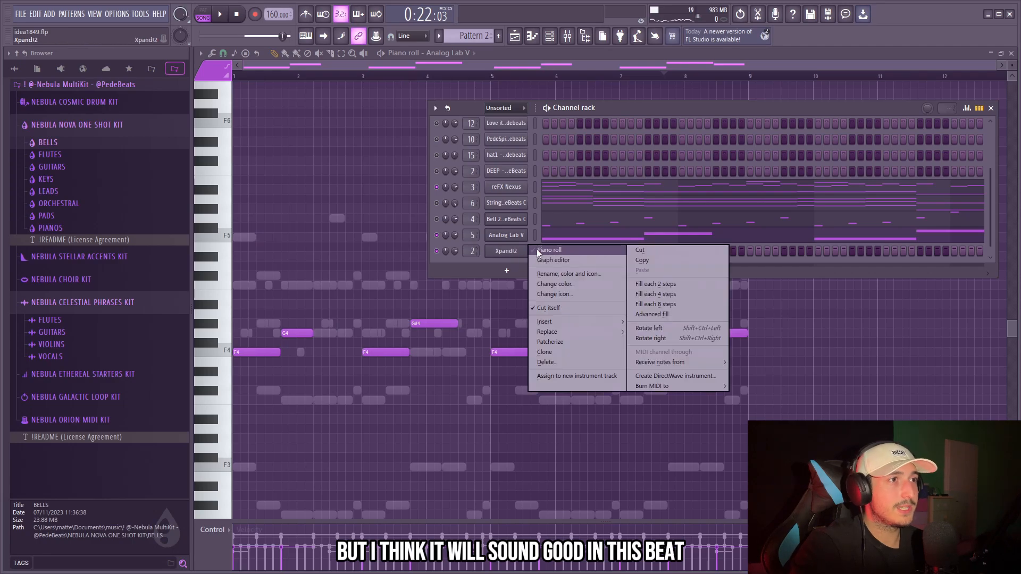
click(537, 253)
scroll(406, 276, up, 2)
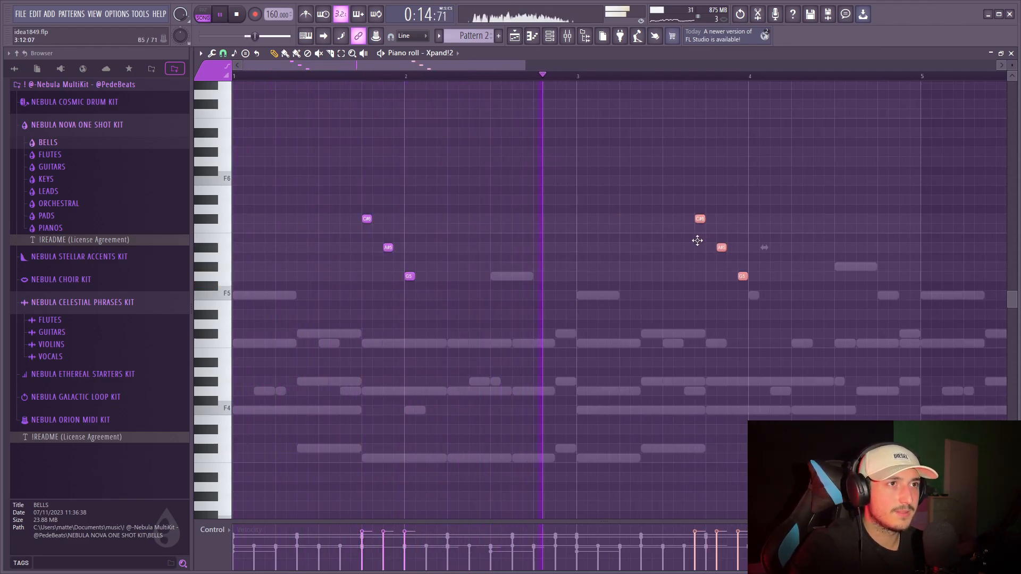
drag(718, 243, 621, 243)
key(space)
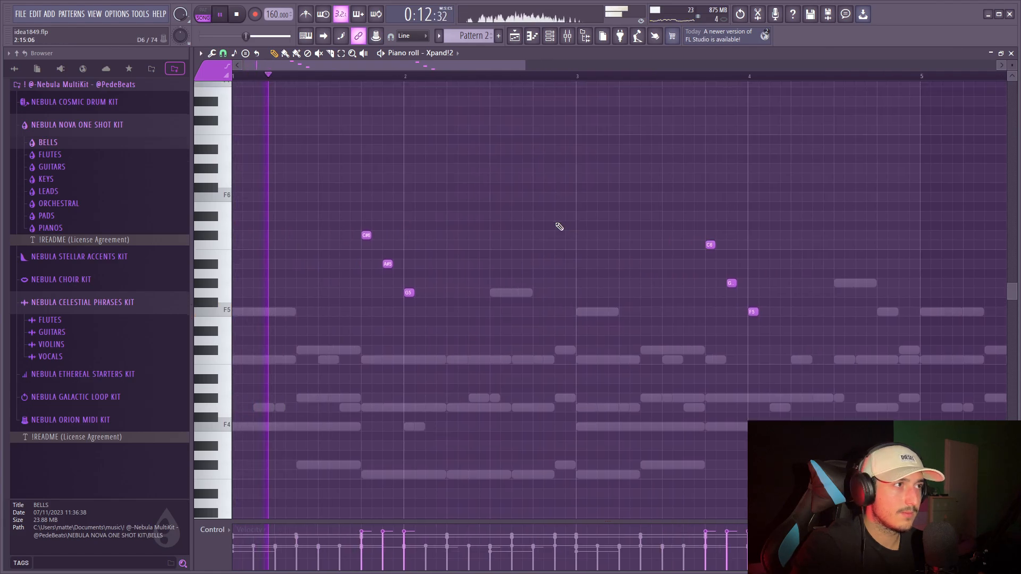
Duplicate the descending Xpand!2 motifs of the first four bars into bars 5 to 8.
drag(771, 249, 722, 211)
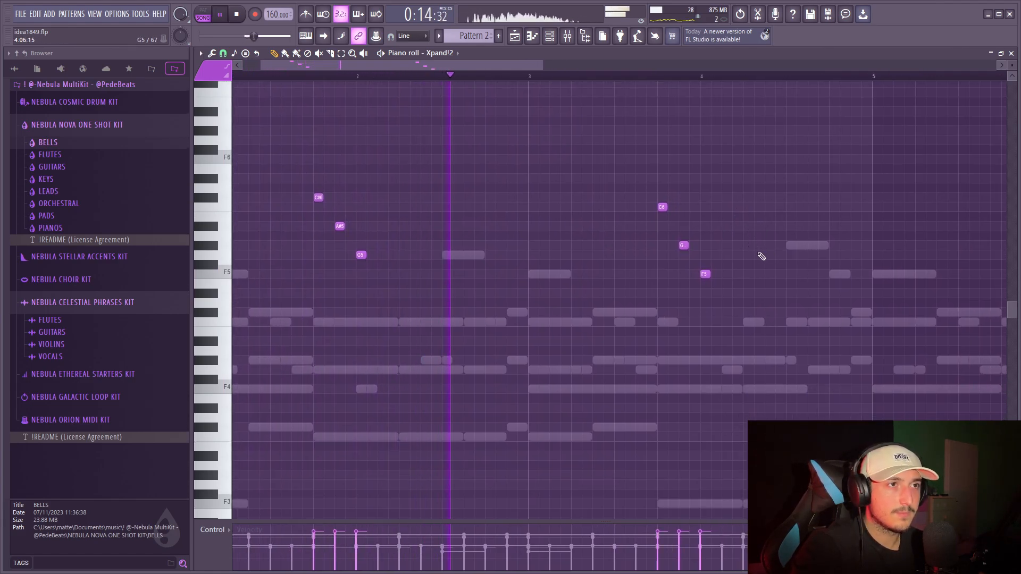
scroll(783, 249, down, 1)
drag(732, 304, 316, 186)
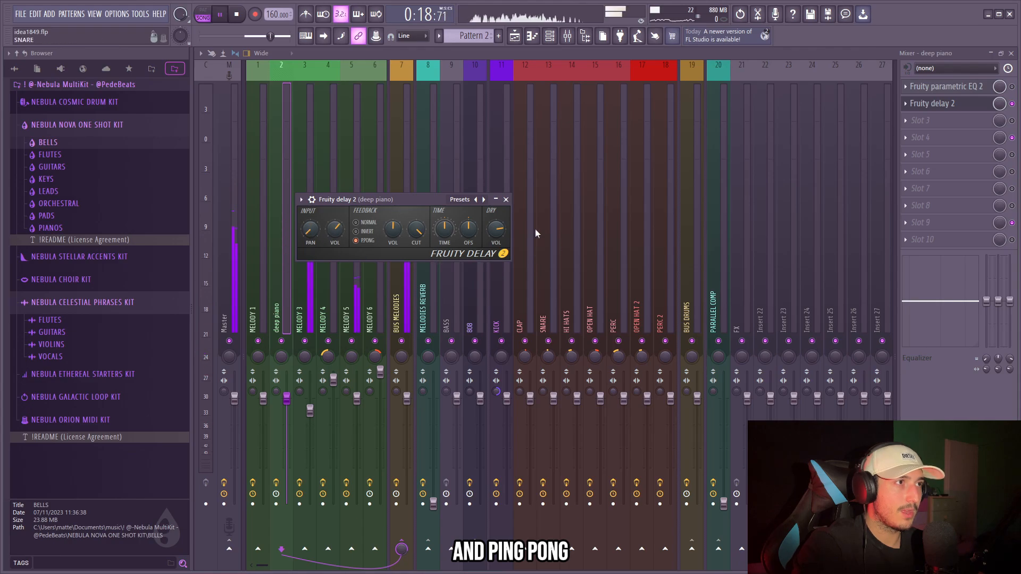
Close the ping-pong Fruity Delay 2 and add Fruity Reeverb 2 to slot 4 of the deep piano mixer track.
click(505, 199)
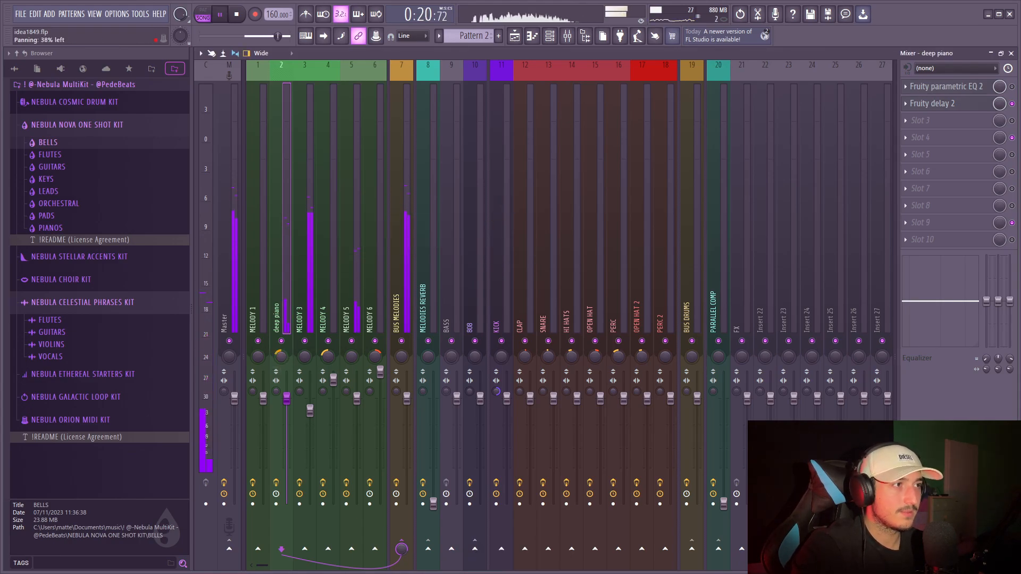
click(964, 145)
click(755, 177)
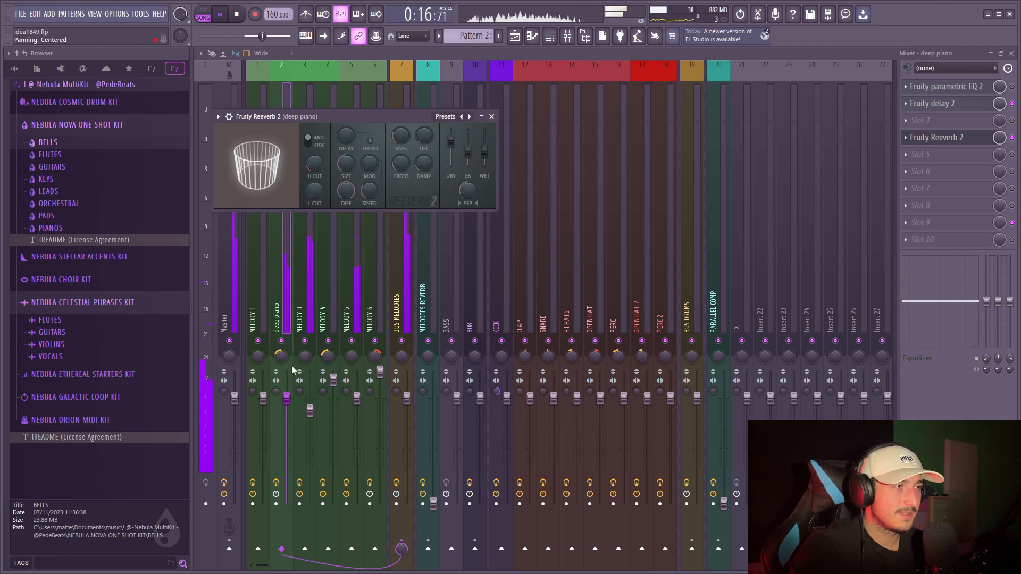
drag(287, 399, 287, 399)
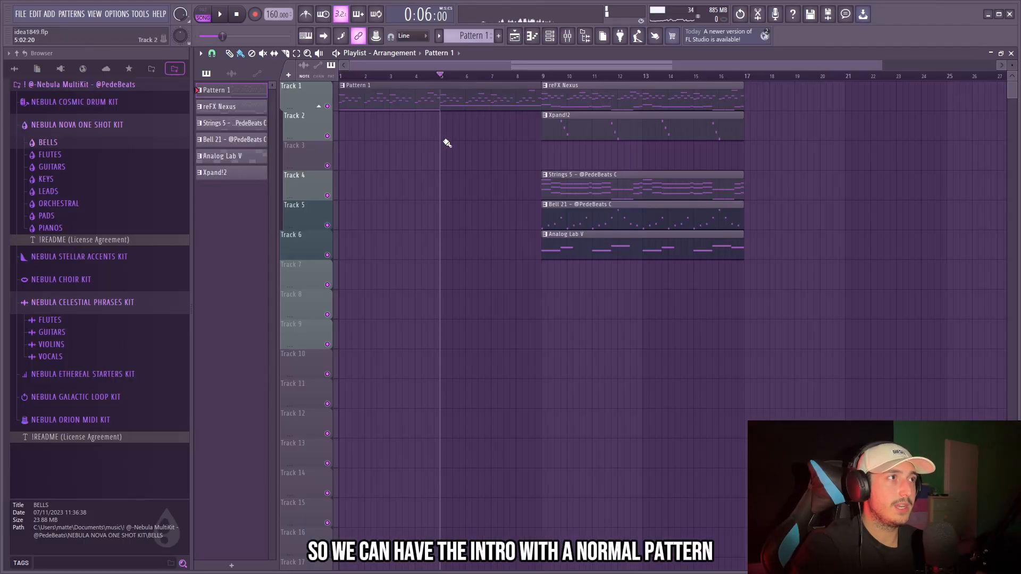
Place an Analog Lab V clip on Track 6 across bars 5 to 8 of the intro and play it.
click(337, 250)
key(space)
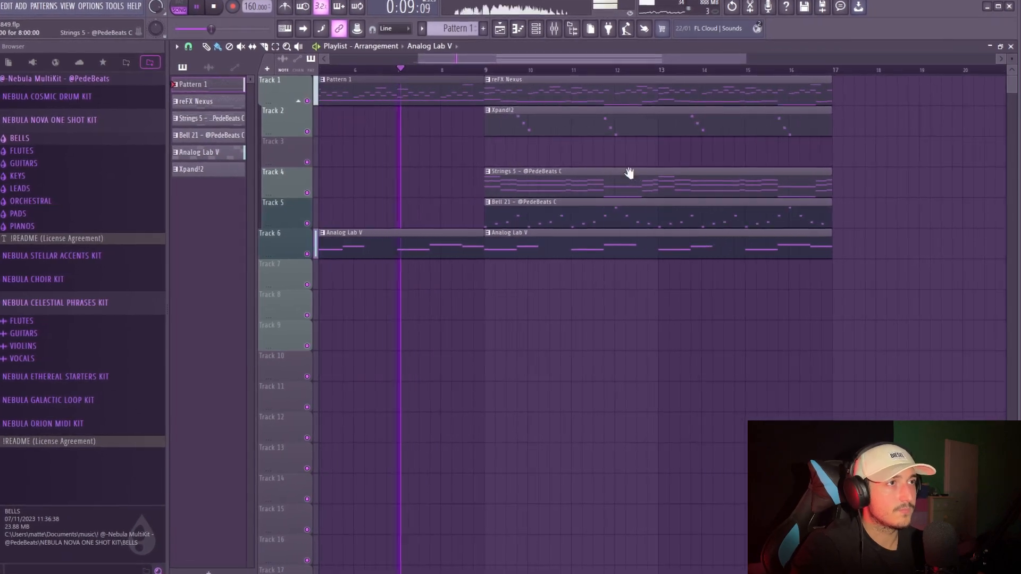
scroll(630, 173, down, 3)
drag(809, 222, 577, 136)
right_click(552, 223)
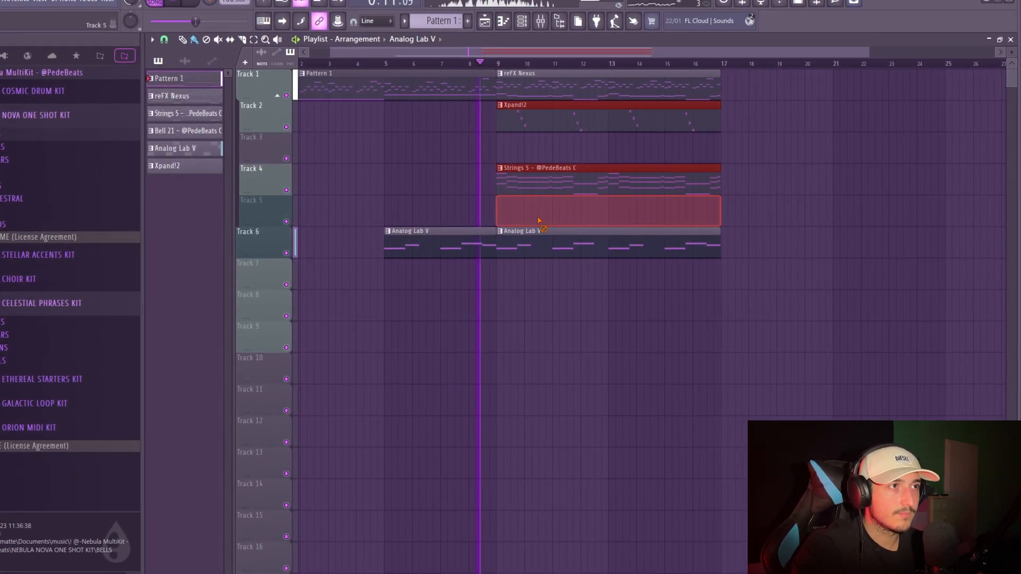
key(ctrl+z)
Duplicate all clips of bars 9 to 16 three times so the arrangement extends through bar 40.
drag(798, 304, 531, 53)
key(ctrl+b)
key(ctrl+b)
key(ctrl+b)
scroll(602, 210, down, 3)
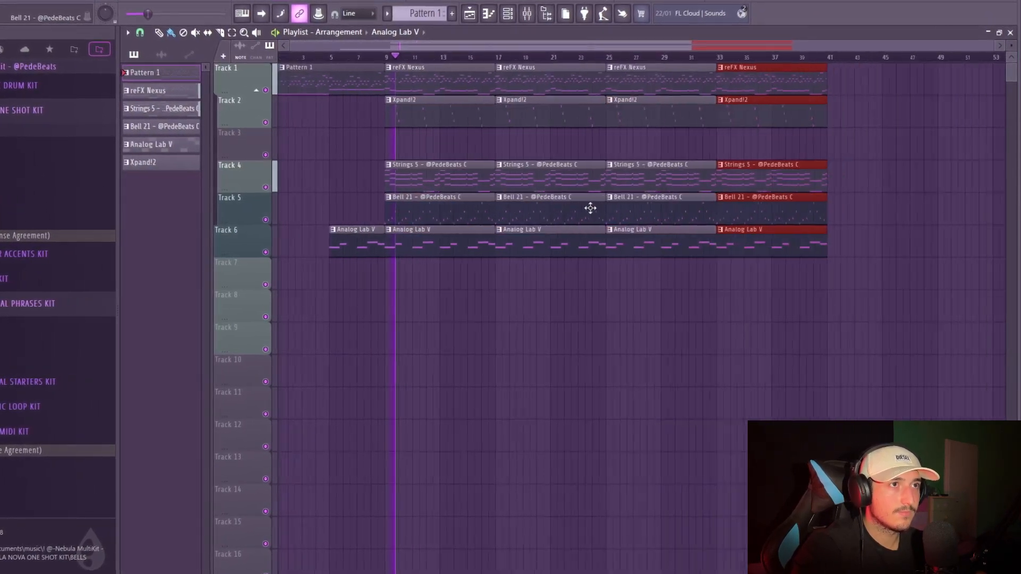
Thin bars 9 to 16 to the reFX Nexus and Strings 5 clips, and remove Xpand!2 from bars 17 to 24.
scroll(590, 208, up, 4)
right_click(491, 114)
drag(512, 112, 495, 75)
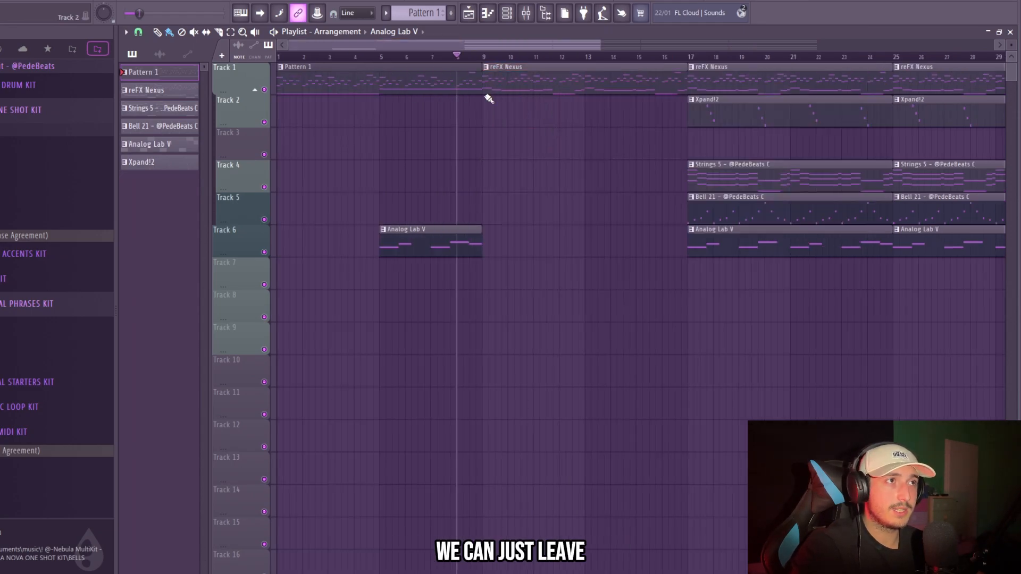
drag(646, 176, 637, 176)
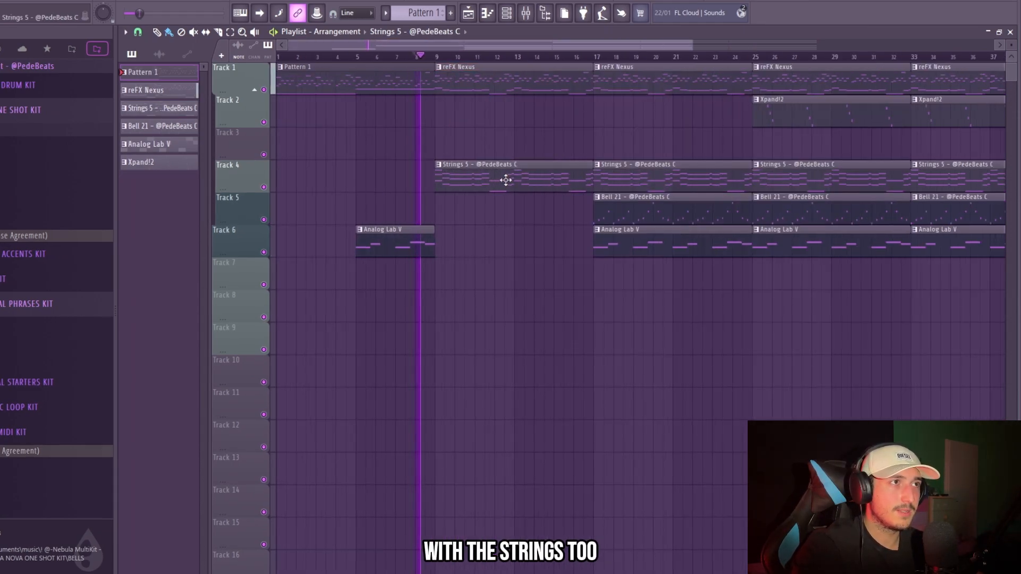
Arrange reFX Nexus, Strings 5 and Analog Lab V in bars 17 to 24, and put Pattern 1 on Track 1 in bars 25 to 32.
scroll(424, 200, up, 5)
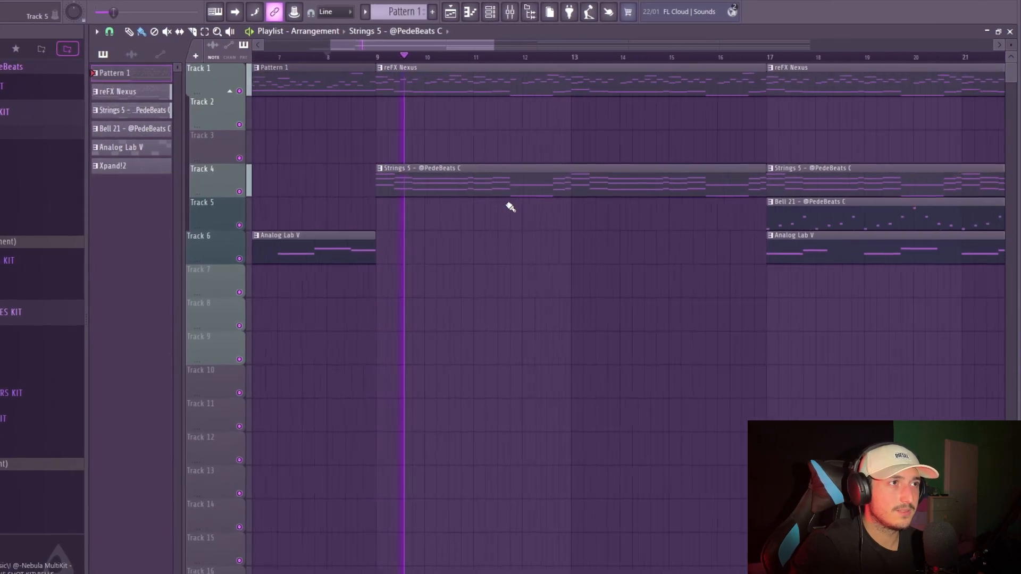
drag(510, 208, 458, 209)
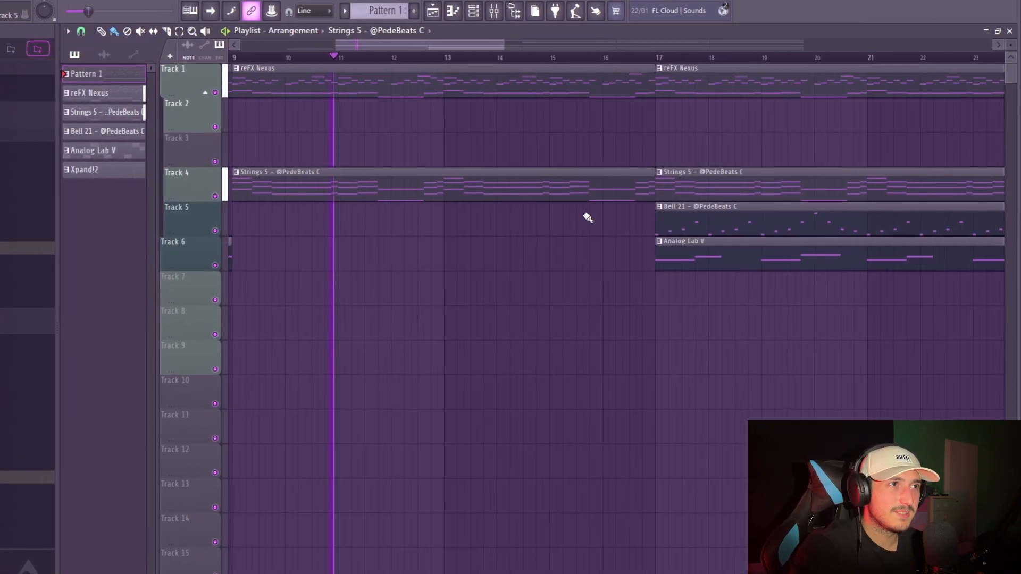
scroll(558, 196, down, 5)
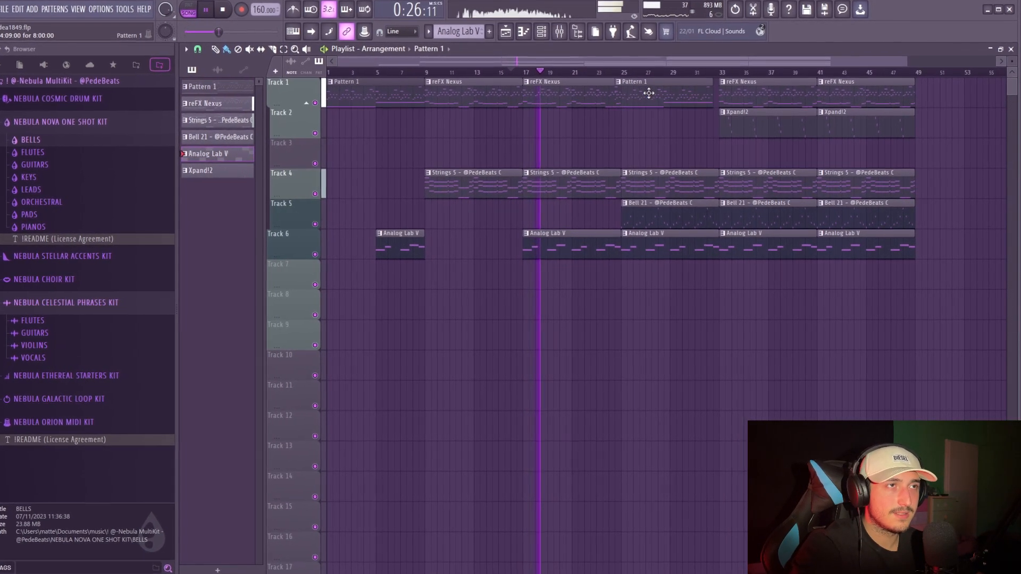
Delete the strings, Analog Lab V and Xpand!2 clips from bar 25 onward, keeping Bell 21 only in bars 25 to 32.
scroll(673, 174, up, 3)
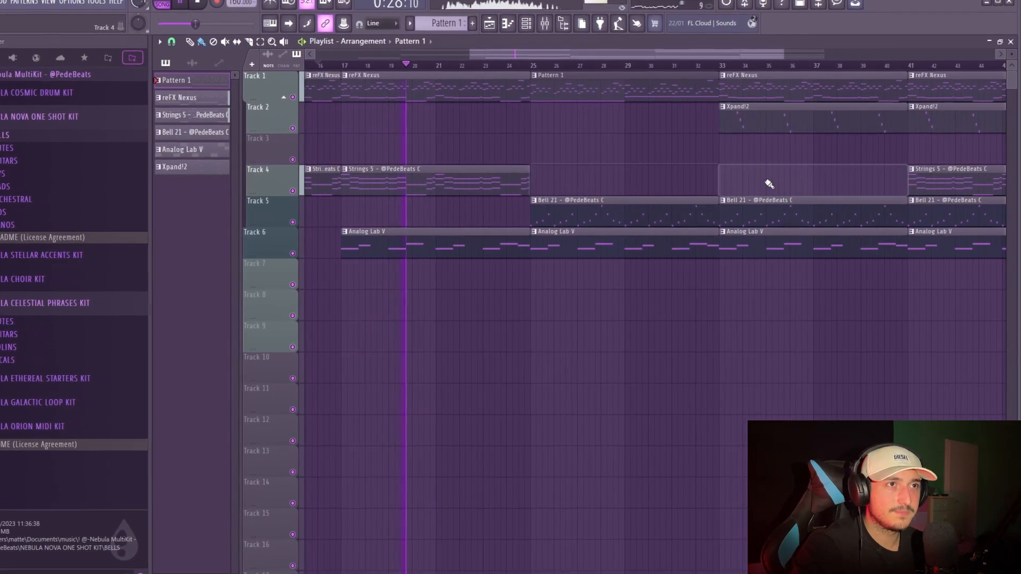
scroll(770, 184, down, 3)
right_click(953, 189)
scroll(769, 152, up, 3)
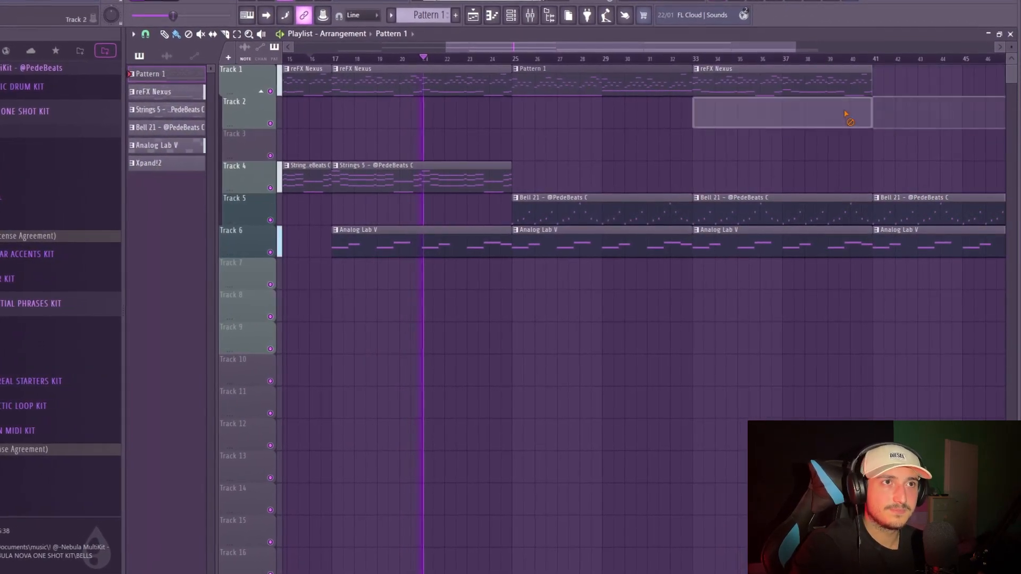
scroll(887, 221, down, 2)
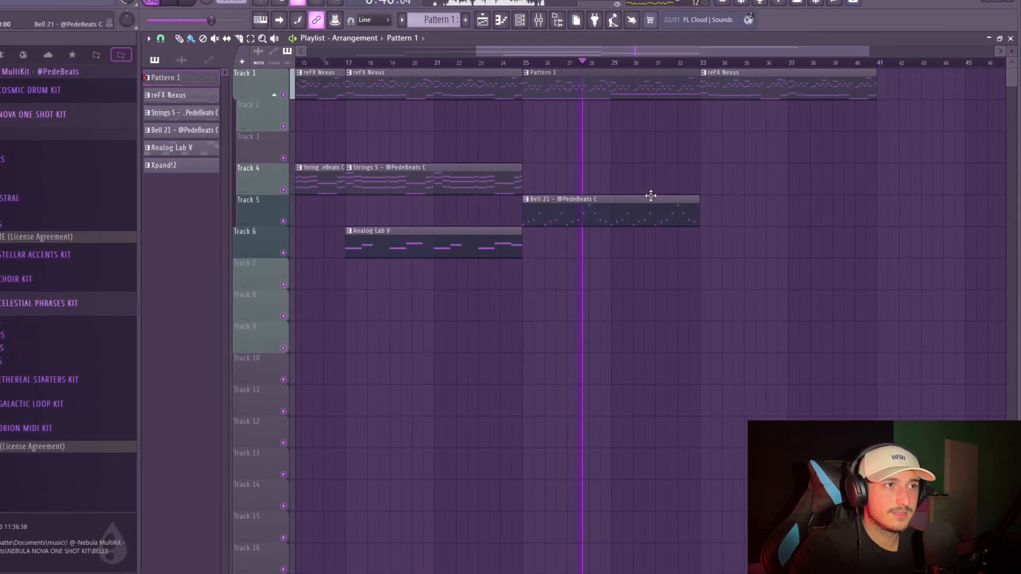
Fill bars 33 to 40 with Pattern 1 on Track 1 and Xpand!2 on Track 7, and select all clips in the arrangement.
scroll(728, 196, up, 3)
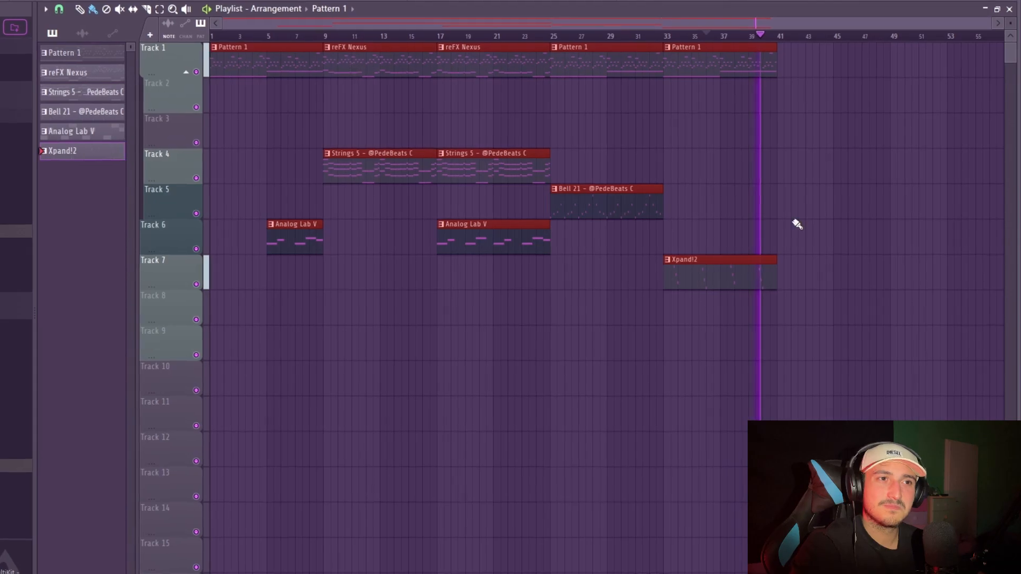
drag(798, 223, 229, 53)
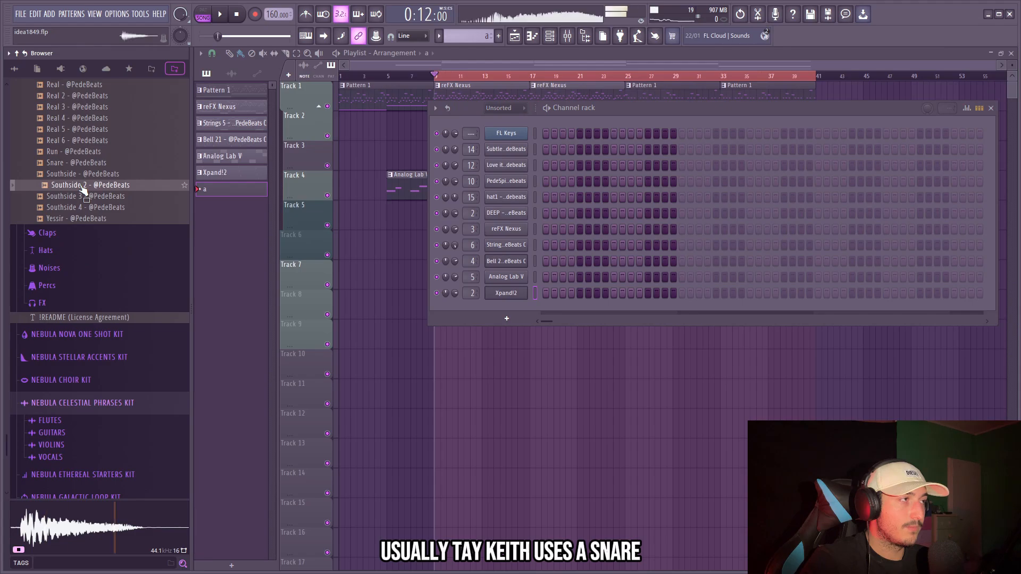
Load the Southside 2 snare with one hit on beat 3 of each of eight bars, and transpose the hits down to B4.
drag(80, 193, 489, 152)
key(F7)
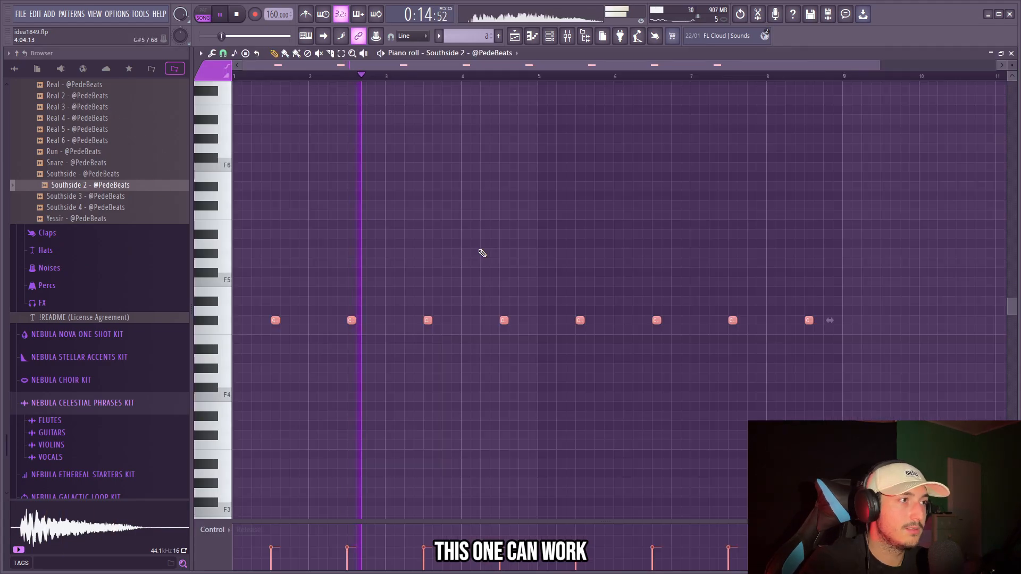
key(Down)
key(Down)
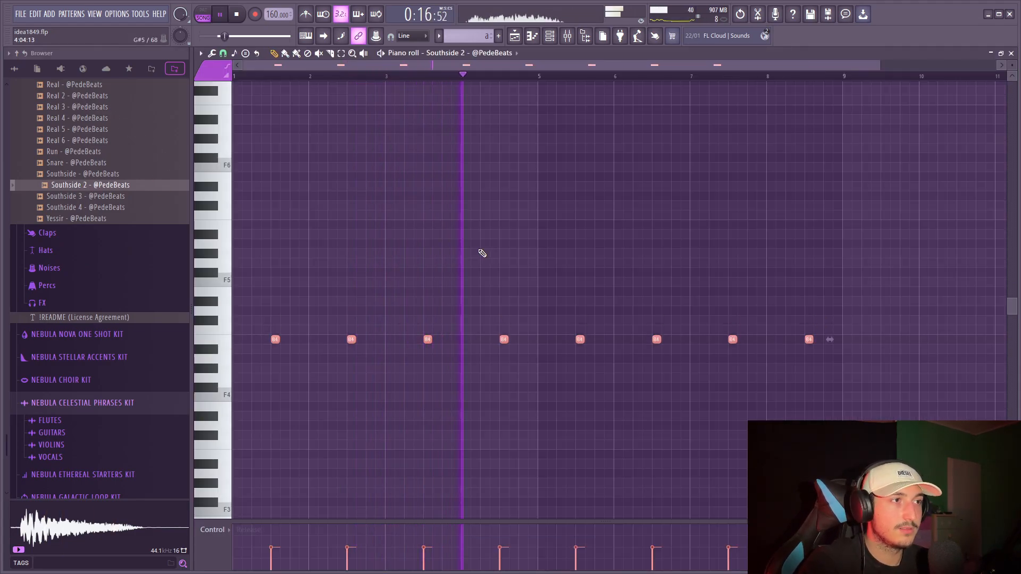
Add an extra two-step B4 snare hit at step 3 of bar 4 for variation.
key(space)
click(471, 347)
key(space)
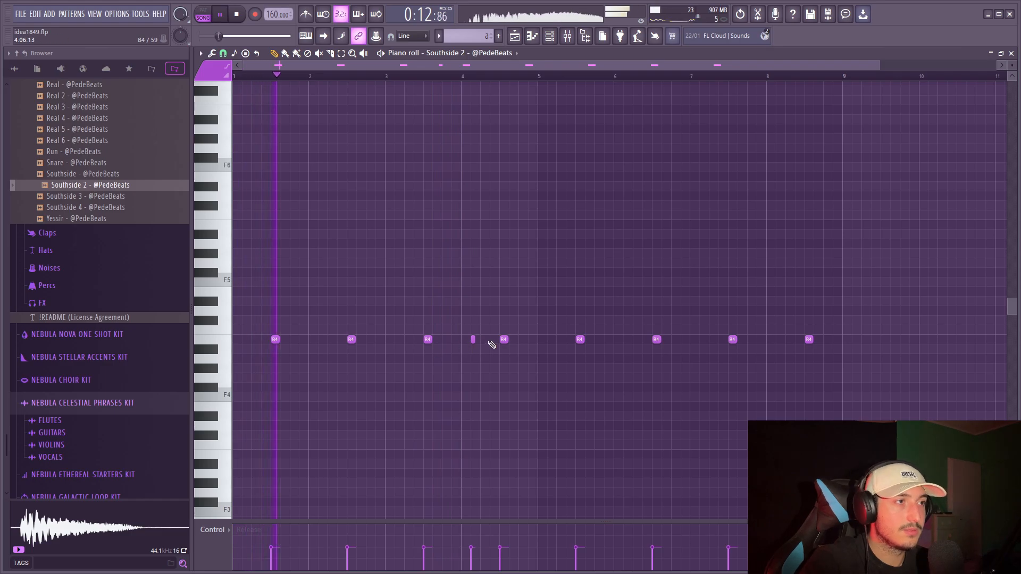
right_click(473, 341)
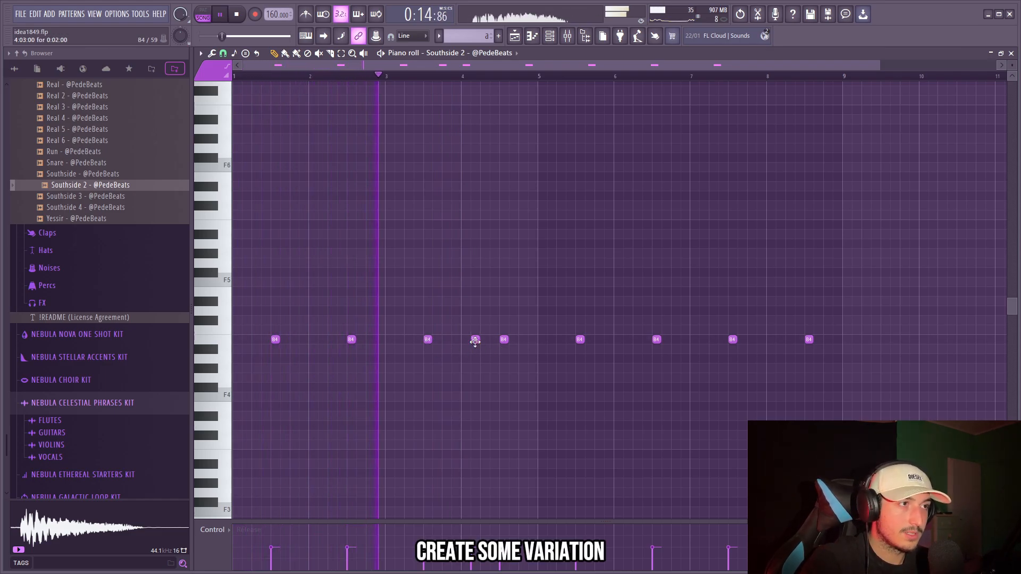
click(476, 340)
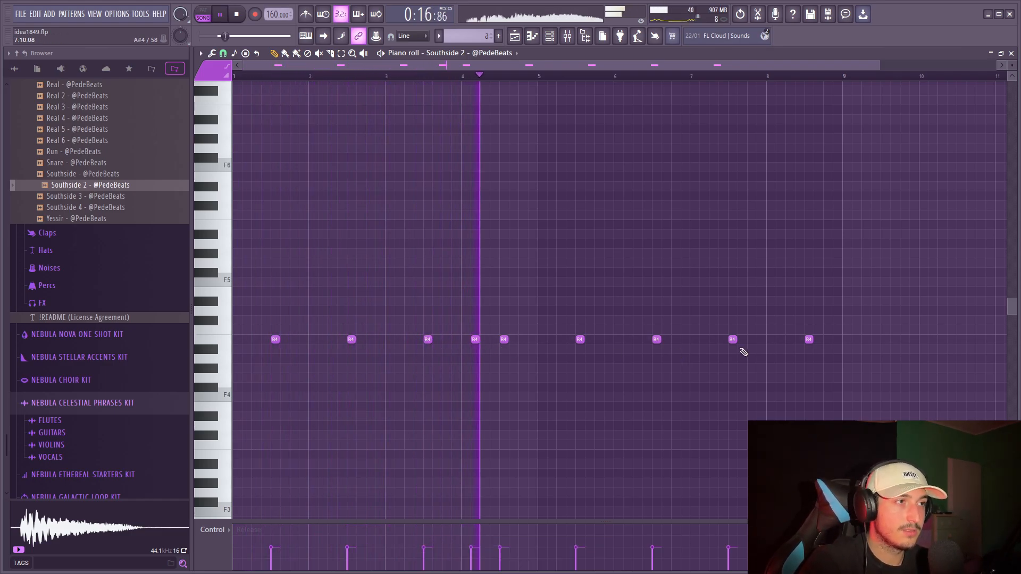
Raise the snare's level with the fader of the CLAP mixer track.
click(568, 38)
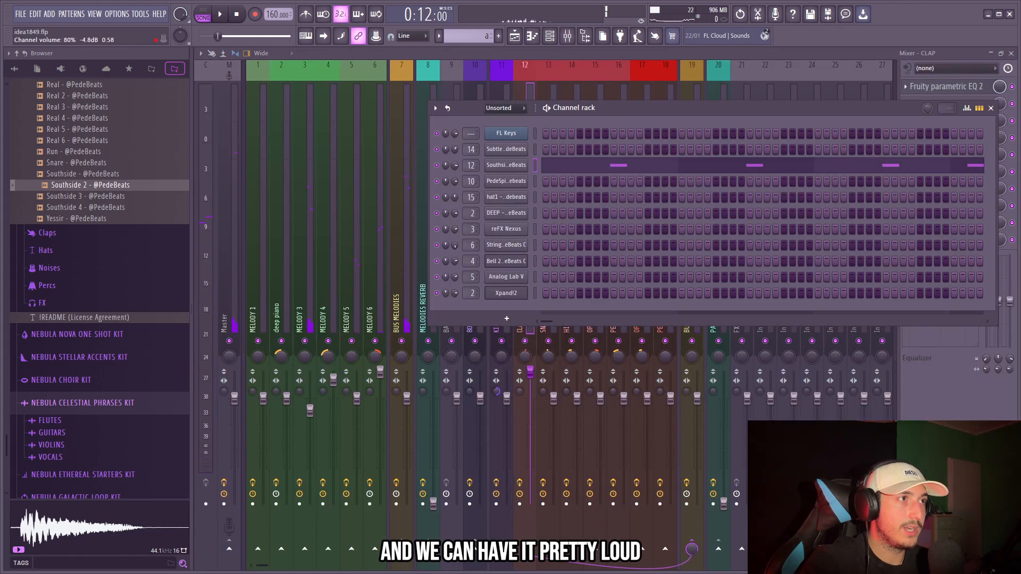
click(205, 219)
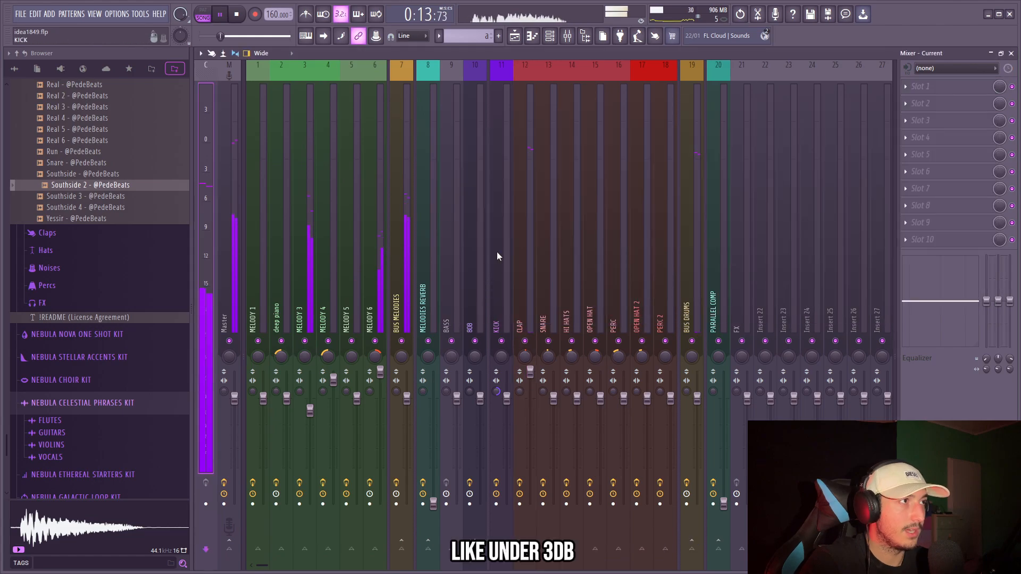
drag(530, 378, 529, 386)
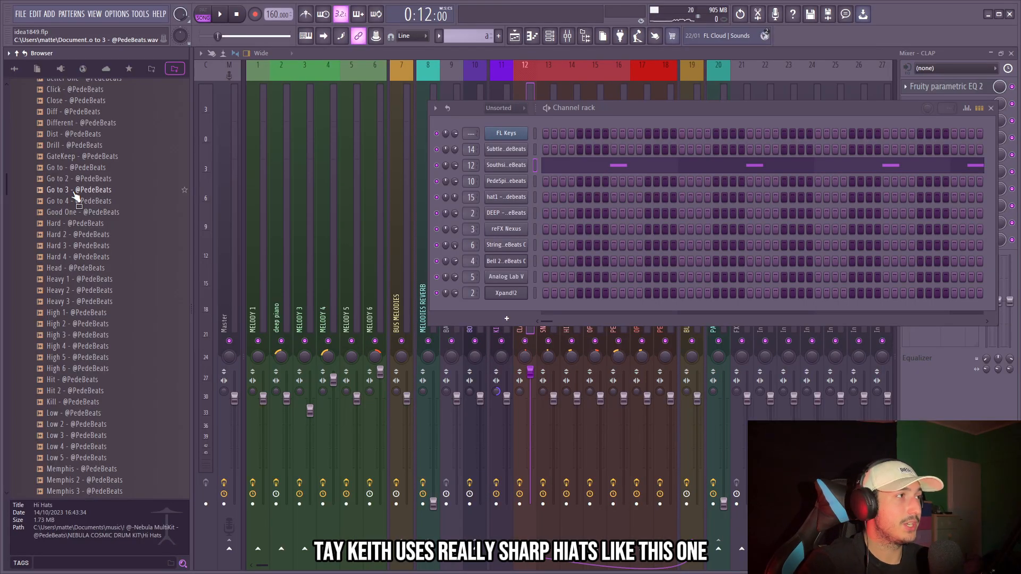
Load the Go to 3 hi-hat with a hit every two steps across eight bars, lowering the velocity of every second hit.
click(71, 191)
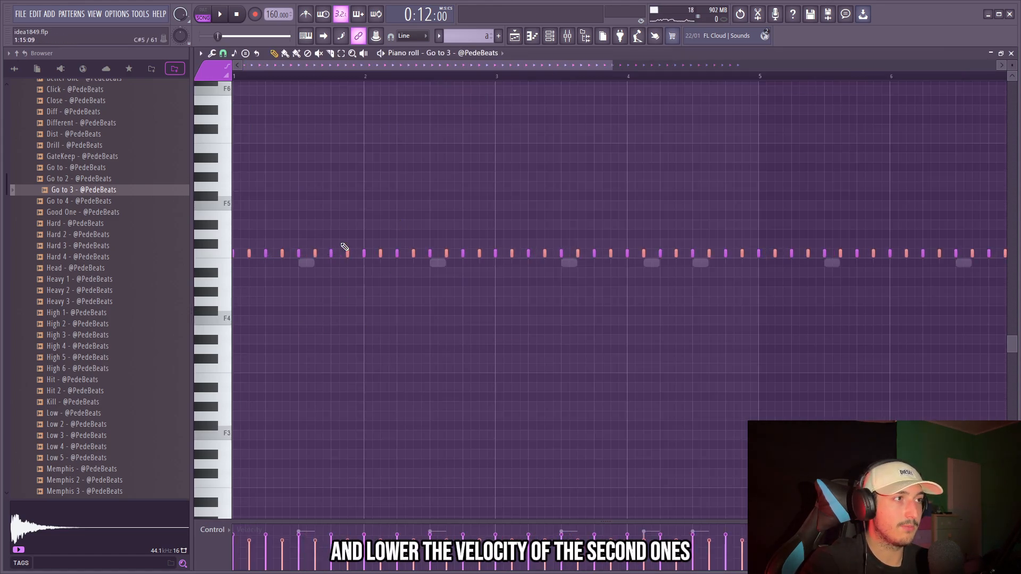
ctrl+scroll(651, 269, down, 2)
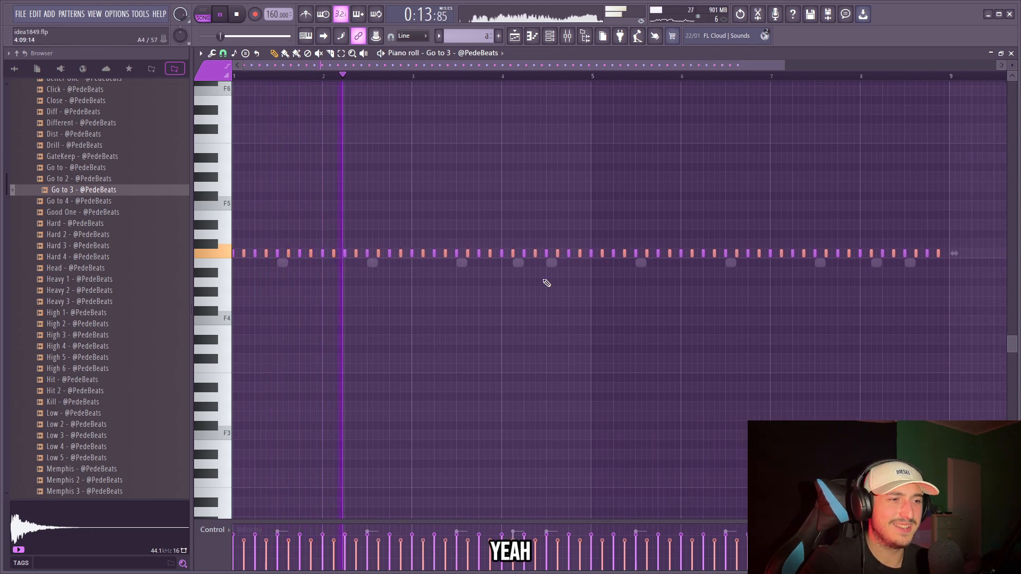
ctrl+scroll(284, 280, up, 4)
scroll(262, 269, up, 1)
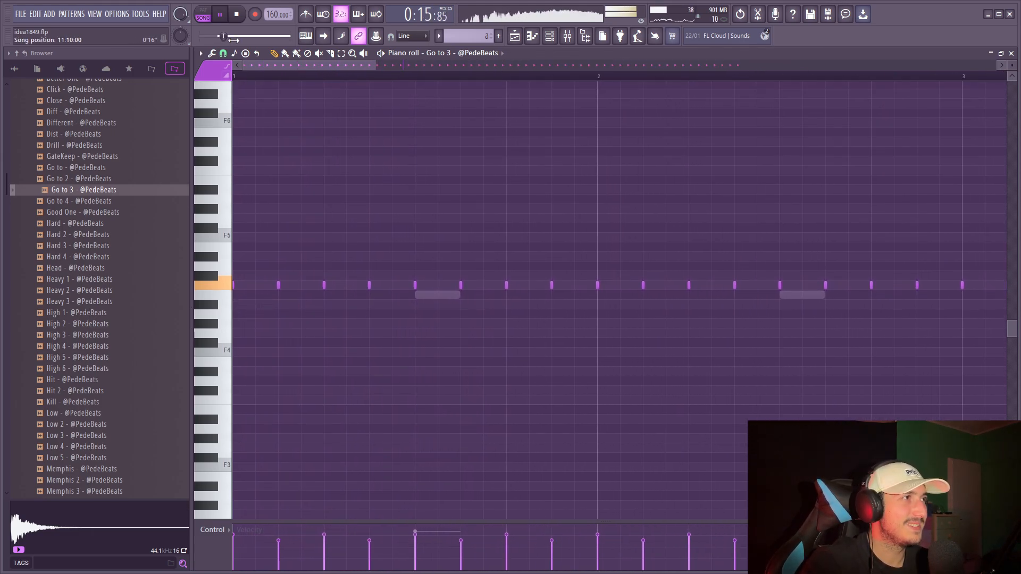
Set the piano roll snap to 1/2 step and add extra hi-hat hits in bar 1, including a half-step roll leading into bar 2.
click(223, 53)
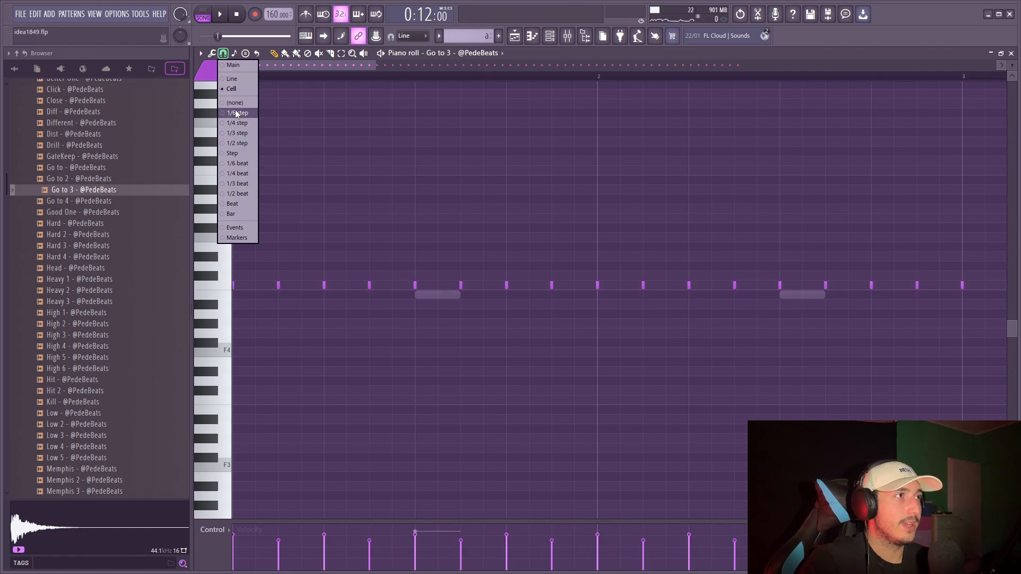
click(242, 143)
click(302, 287)
key(space)
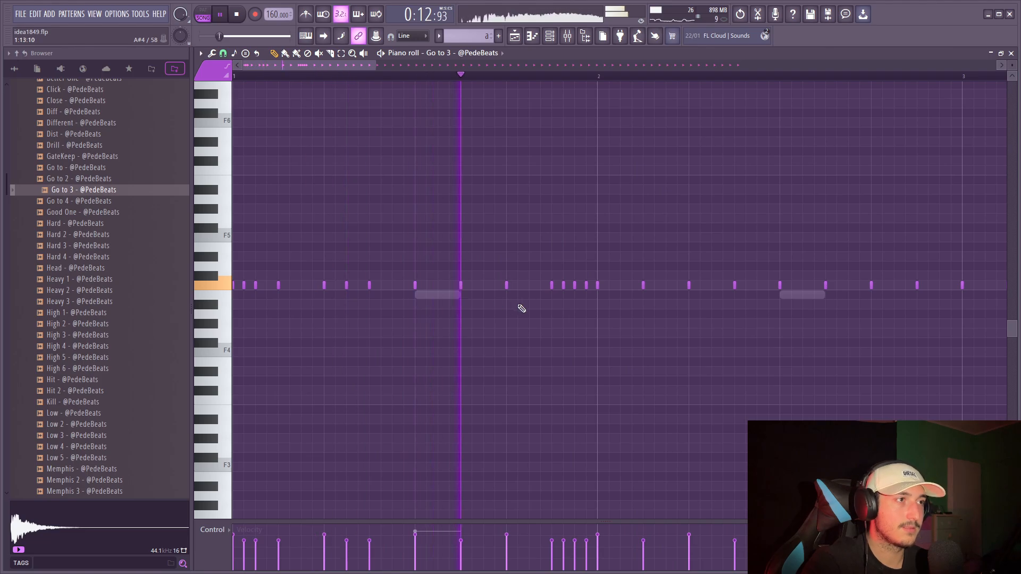
Delete the remaining plain hi-hat hits and repeat the two-bar hi-hat pattern with rolls through bar 8.
scroll(745, 309, up, 2)
drag(744, 308, 517, 293)
scroll(516, 298, down, 5)
key(space)
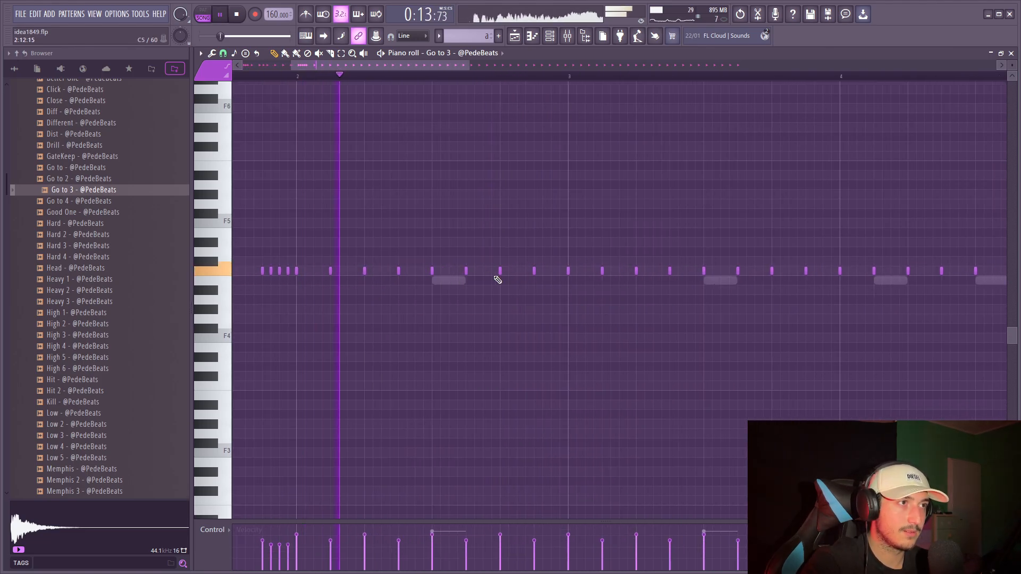
scroll(610, 283, down, 4)
drag(821, 289, 360, 191)
key(space)
key(Delete)
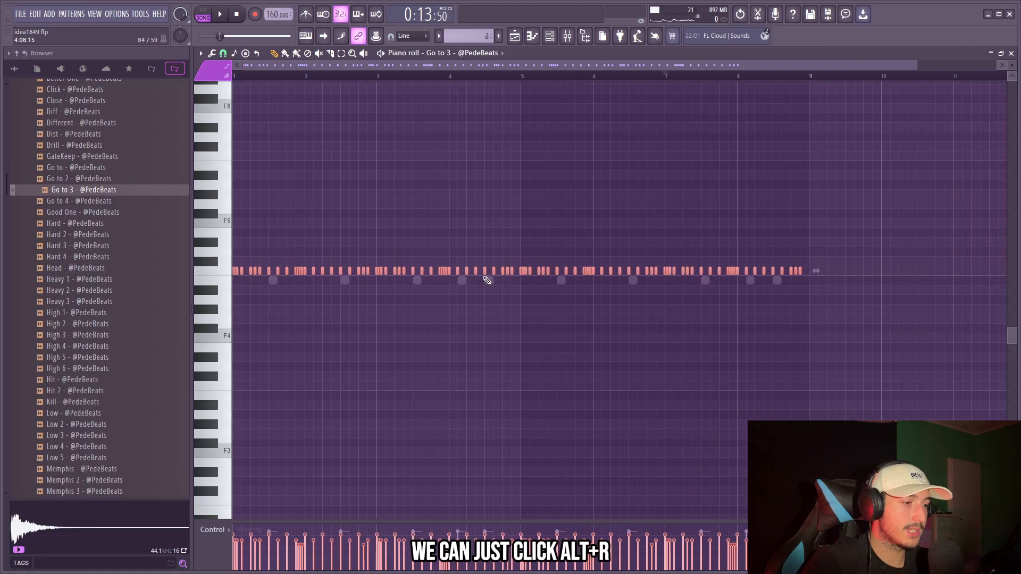
Randomize the velocities of the hi-hat notes and accept the result.
key(alt+r)
click(566, 382)
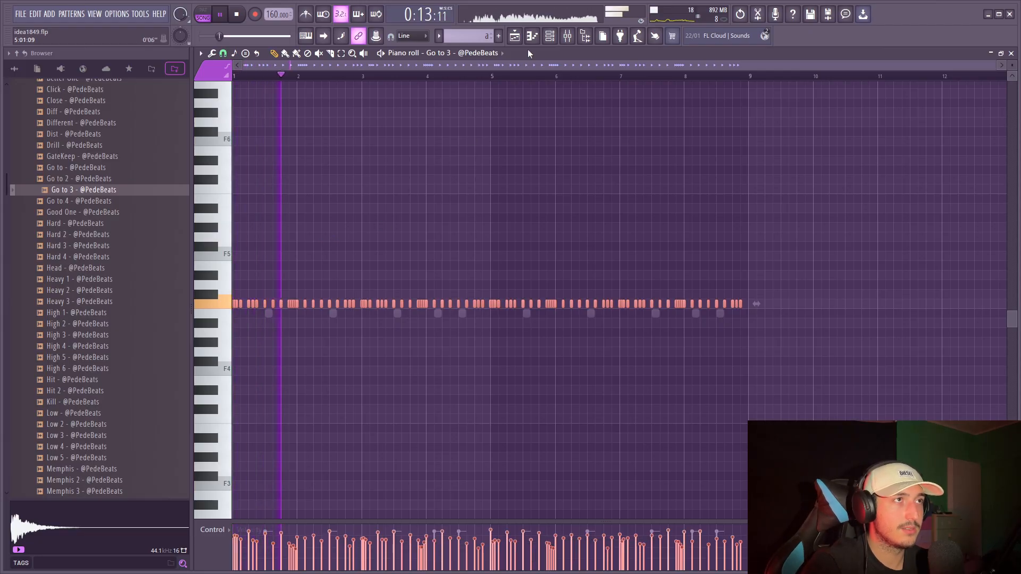
Browse the drum kit's hat samples and load Hat 21 as the open hat on mixer track 15.
click(549, 36)
scroll(91, 263, up, 5)
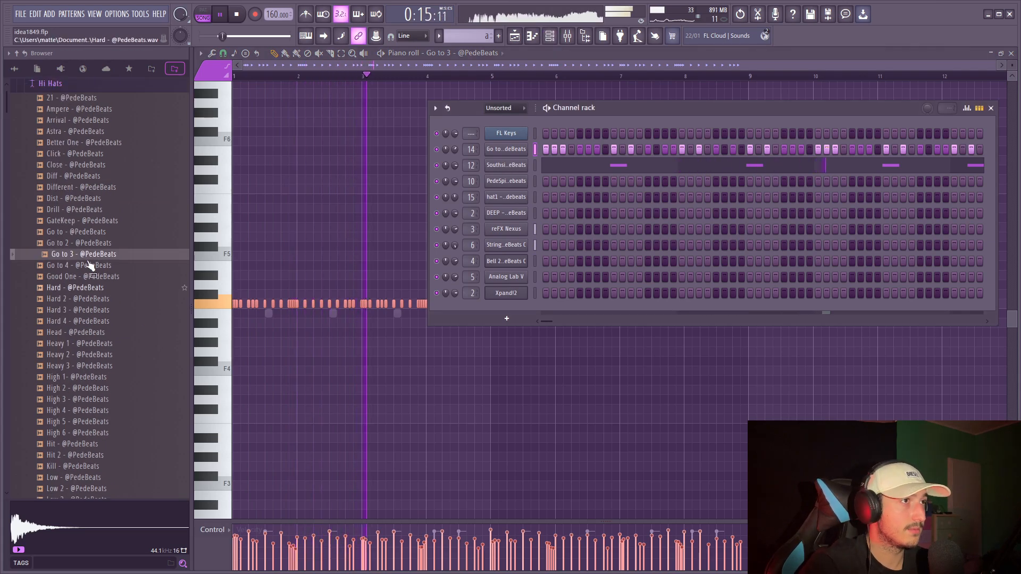
click(86, 190)
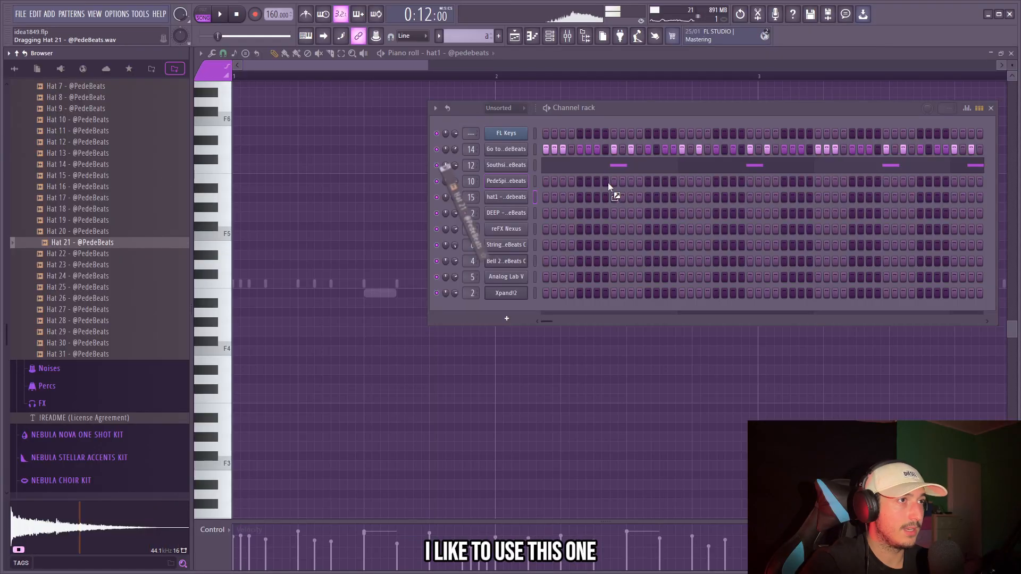
Trim the initial hit off the Hat 21 sample's start and slightly raise its volume envelope attack.
click(513, 202)
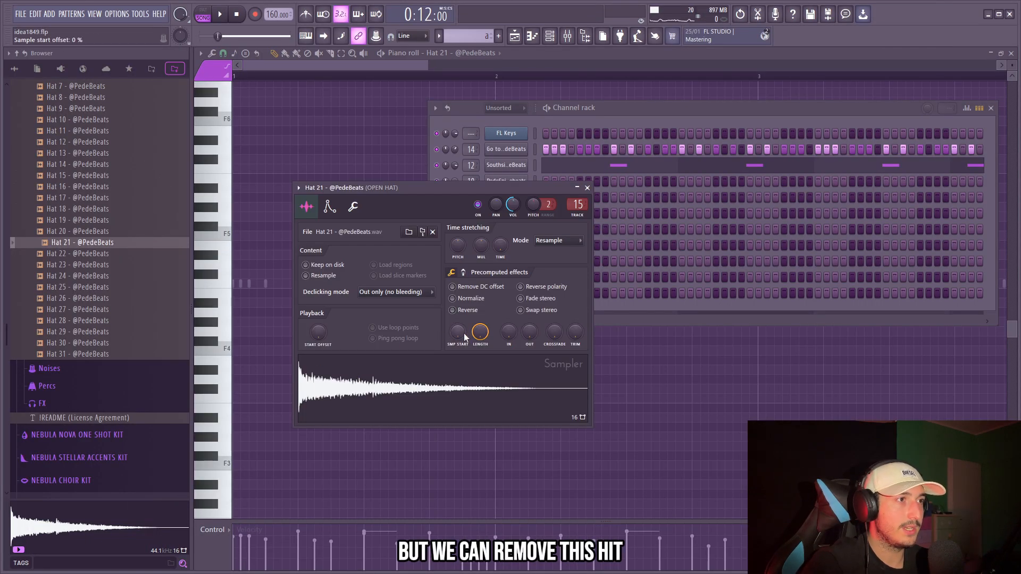
click(330, 206)
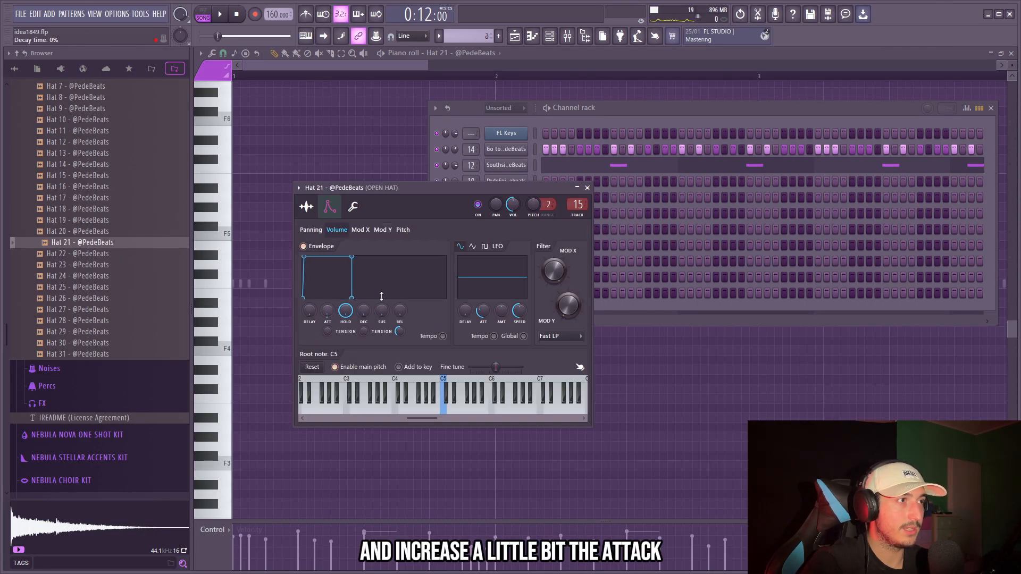
click(587, 188)
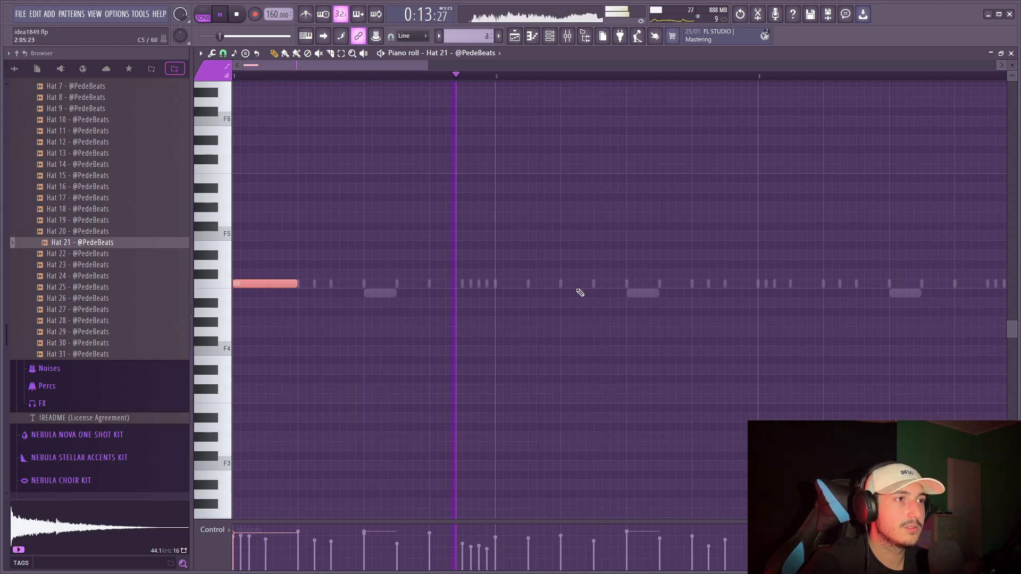
Place four-step C5 open hat notes at steps 1 of bars 1 and 3, step 5 of bar 2, and steps 5 and 9 of bar 4.
click(587, 286)
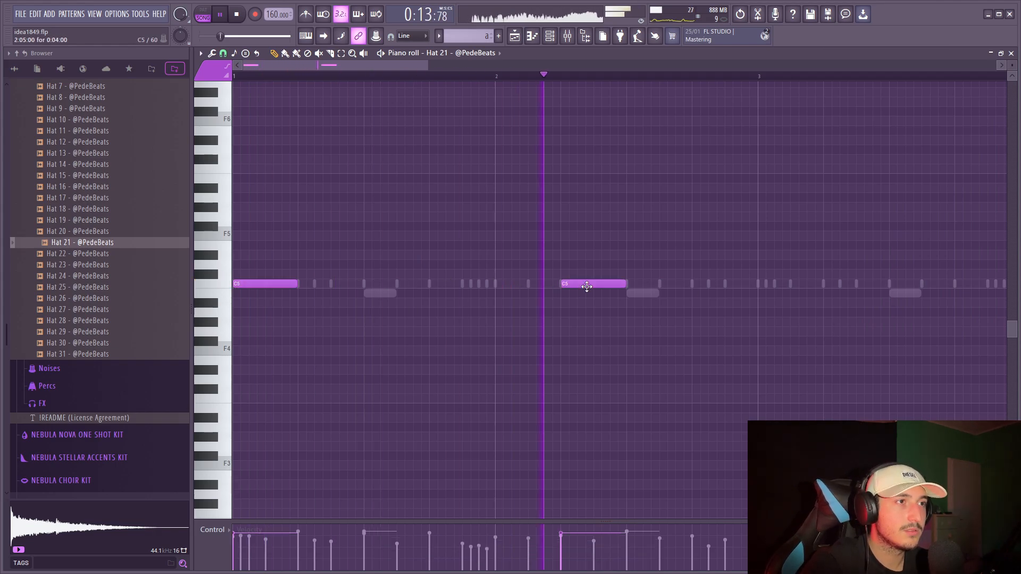
click(769, 286)
drag(793, 287, 785, 287)
scroll(851, 288, down, 2)
drag(702, 296, 530, 311)
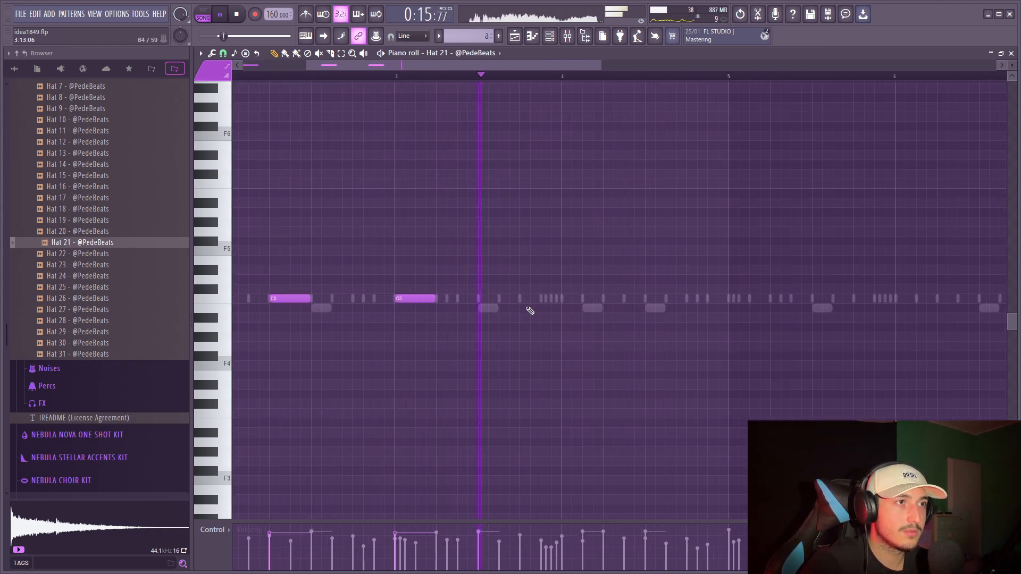
click(612, 298)
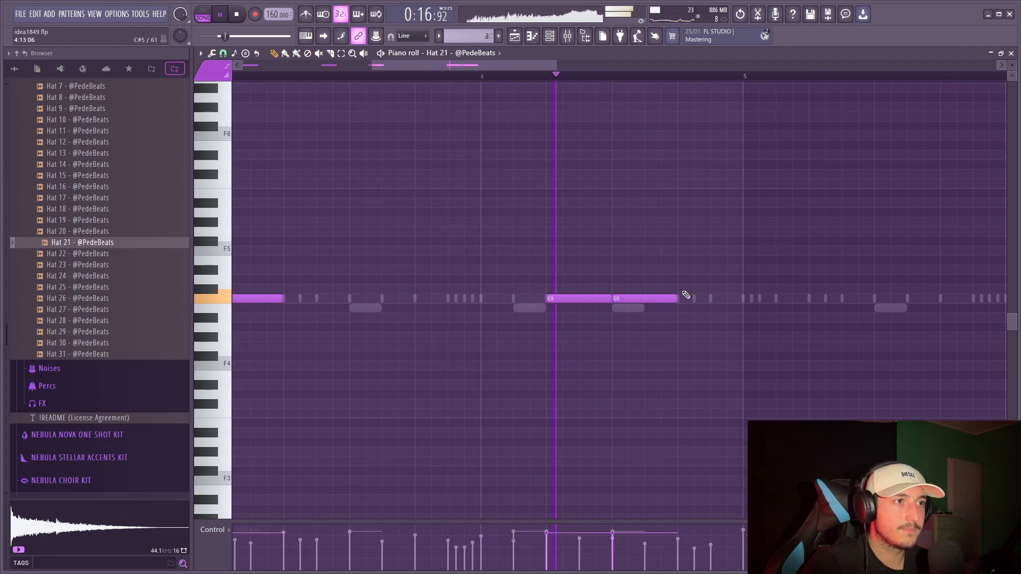
Duplicate the four-bar open hat pattern into bars 5 to 8.
scroll(685, 294, down, 4)
drag(614, 76, 155, 130)
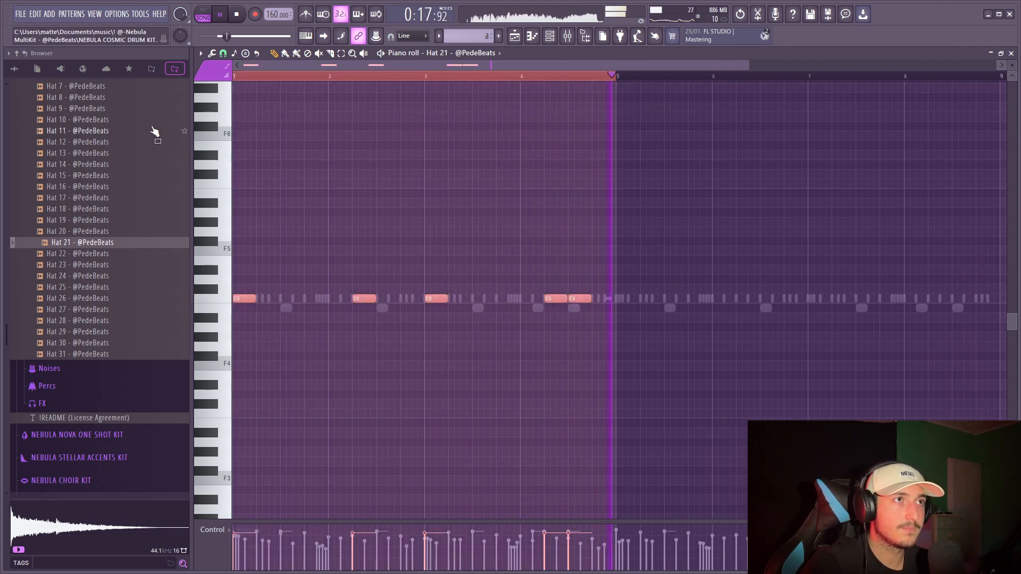
key(ctrl+b)
ctrl+click(668, 73)
scroll(809, 279, down, 1)
scroll(793, 287, up, 2)
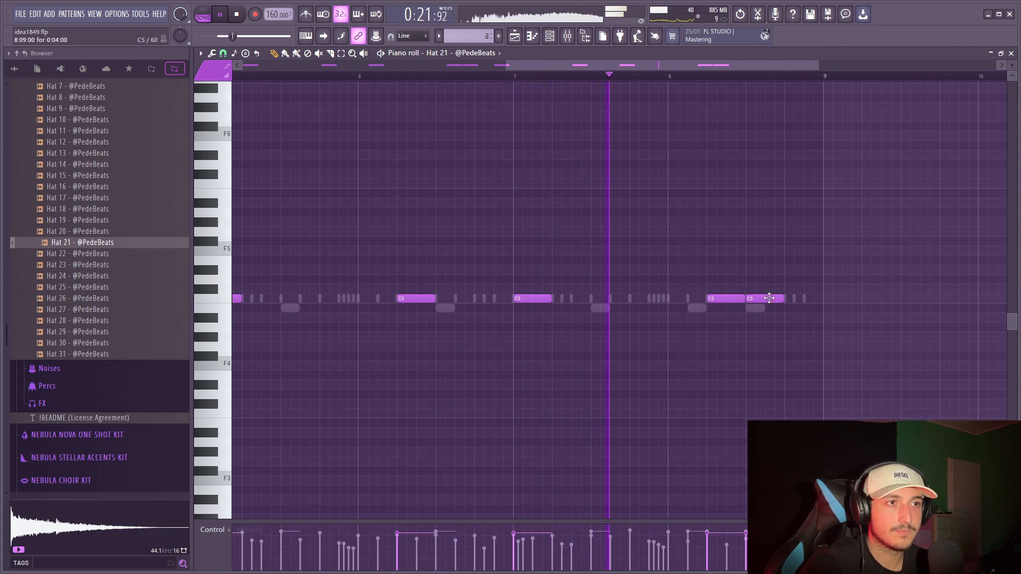
click(769, 298)
Add extra Southside 2 snare hits at steps 10, 11, 13 and 15 of bar 8, slightly softer than the main hits.
drag(848, 296, 519, 331)
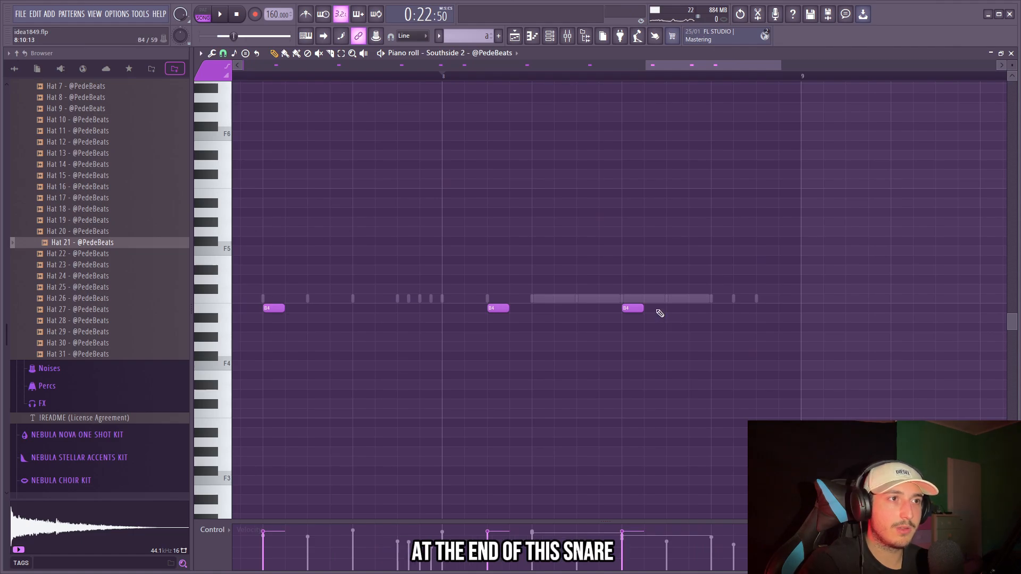
click(719, 308)
click(747, 308)
drag(649, 276, 814, 319)
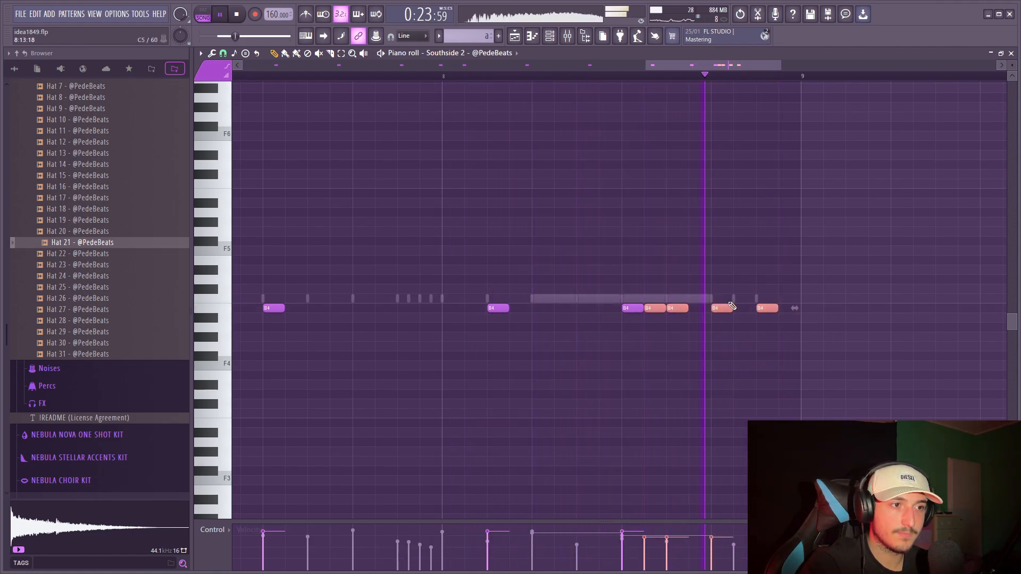
scroll(797, 308, down, 4)
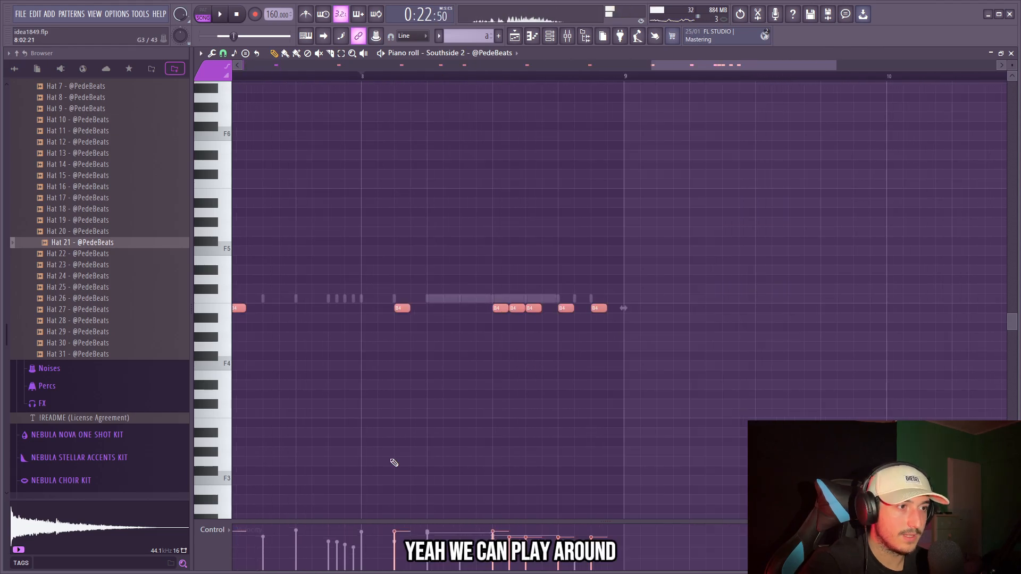
Pan the extra snare hits at the end of bar 8 alternately right and left.
click(216, 530)
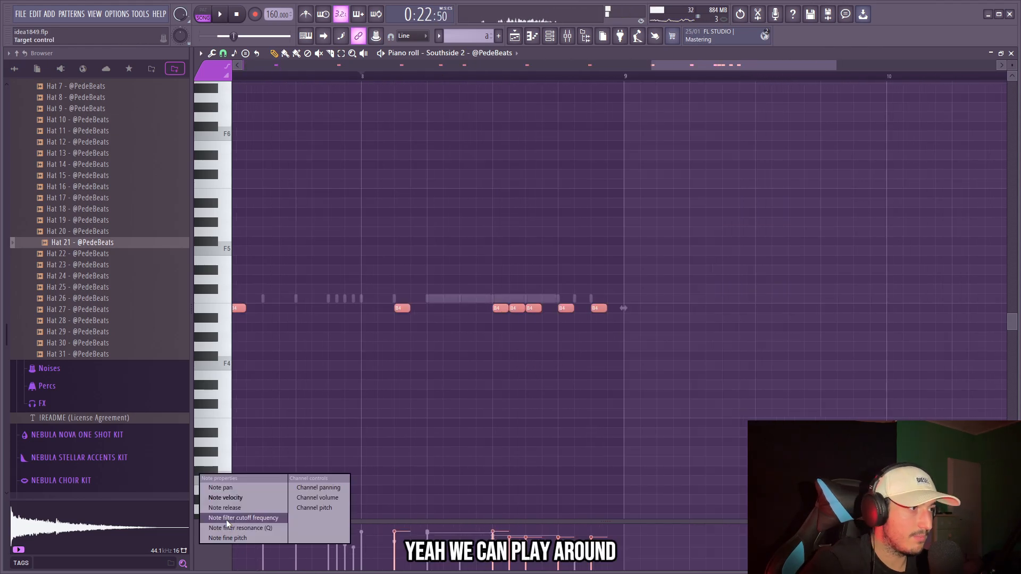
click(238, 487)
click(510, 541)
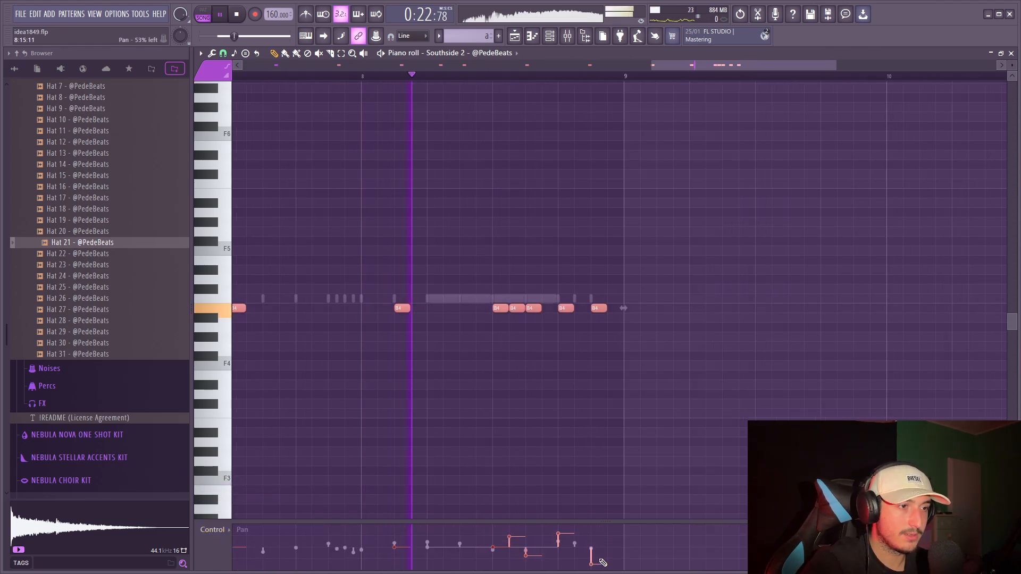
scroll(675, 326, down, 2)
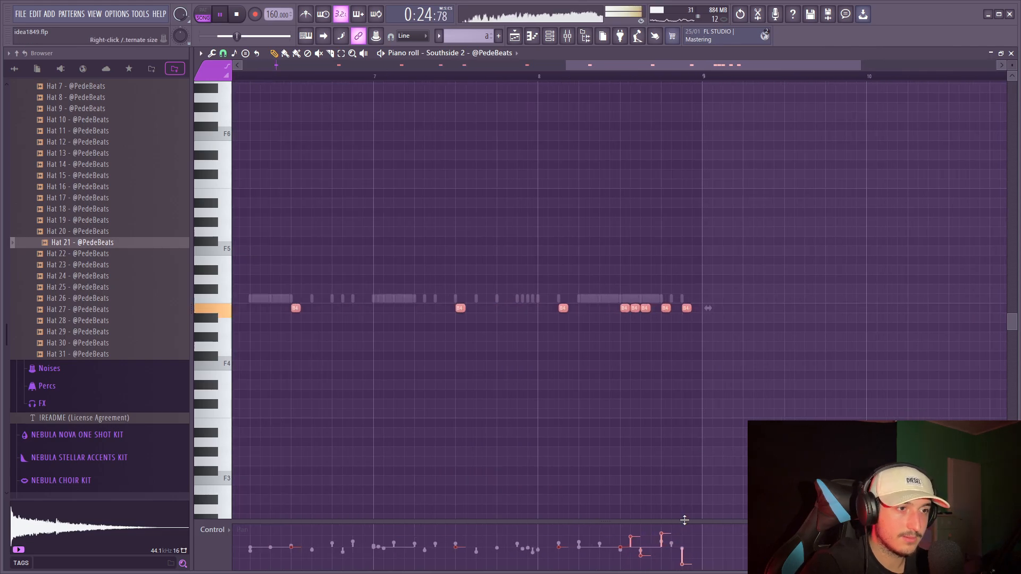
Replace the Spinz 808 with the Future sample and place its opening F5, C#5 and C5 notes in bar 1.
scroll(685, 560, down, 3)
key(F6)
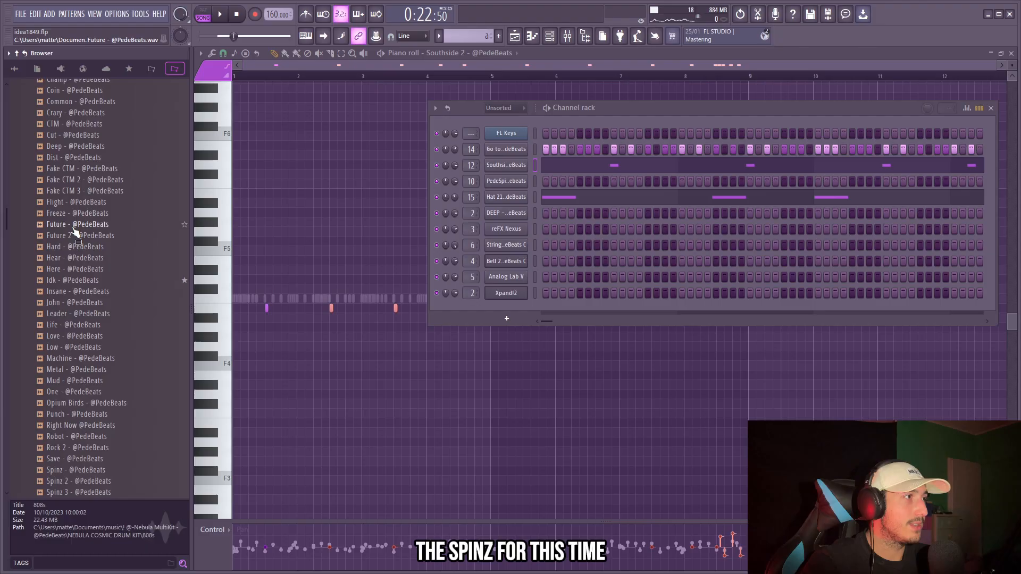
click(59, 225)
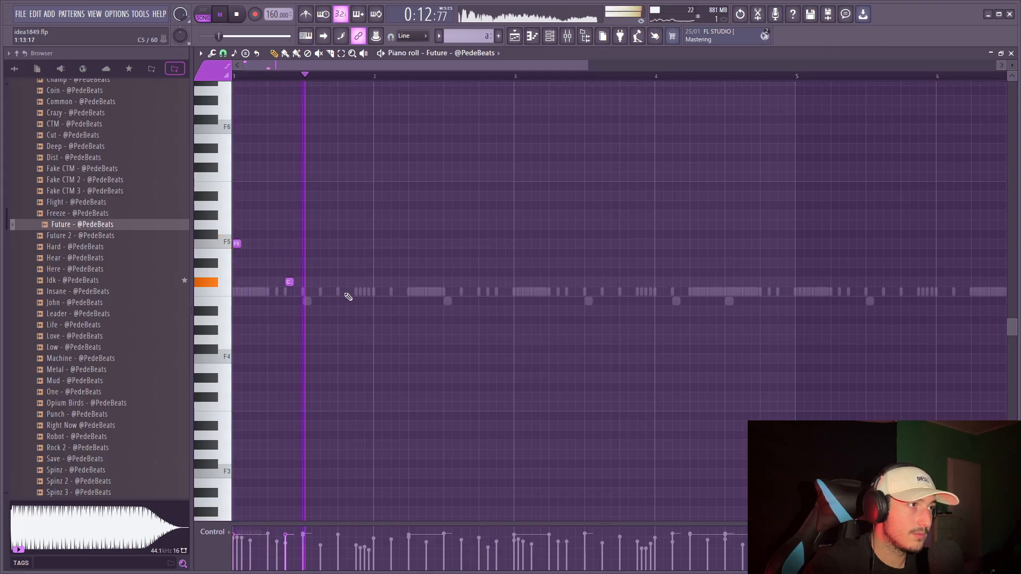
Add Fruity Parametric EQ 2 to slot 3 of the 808 mixer track and cut the highs with band 7 at 625 Hz, -18 dB.
key(F9)
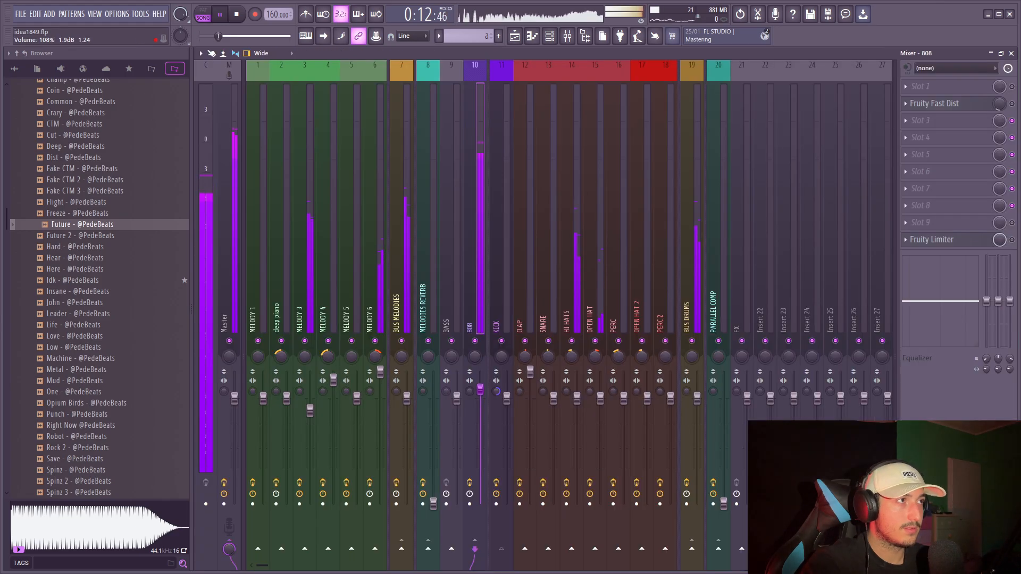
click(903, 129)
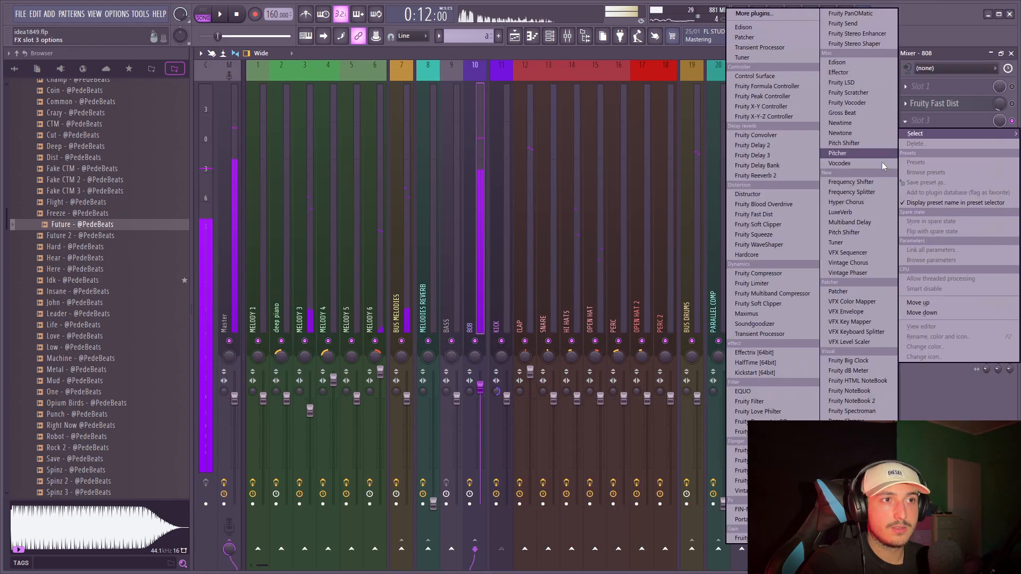
click(859, 154)
drag(425, 192, 345, 257)
key(space)
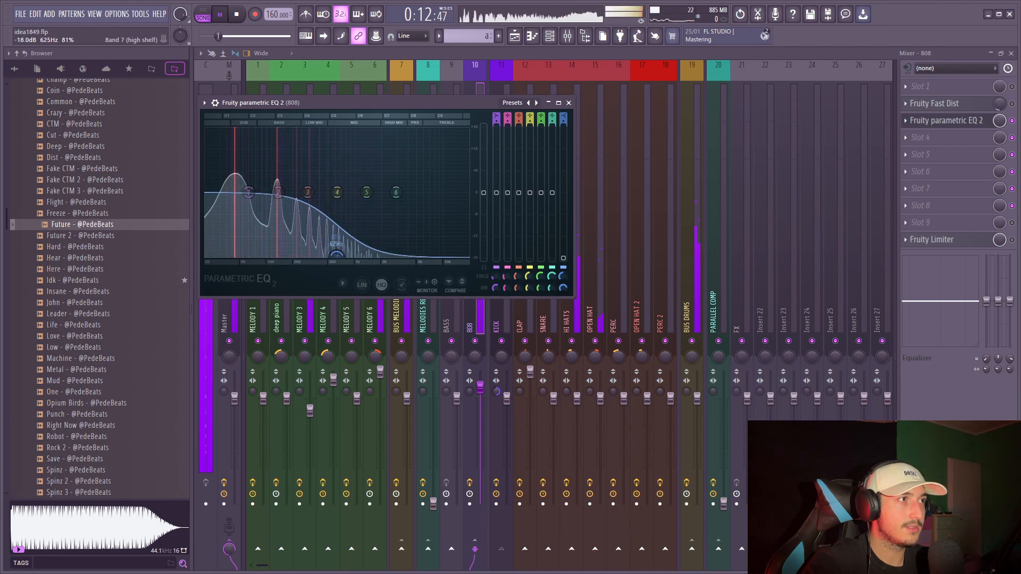
click(569, 103)
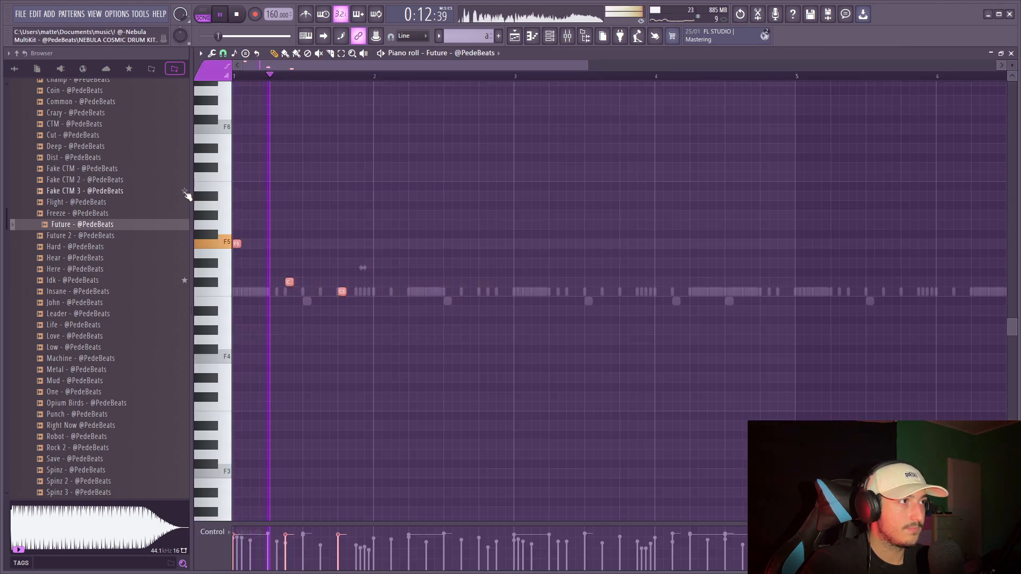
Transpose all the 808 notes up one octave.
key(space)
key(ctrl+a)
key(ctrl+Up)
scroll(431, 194, up, 4)
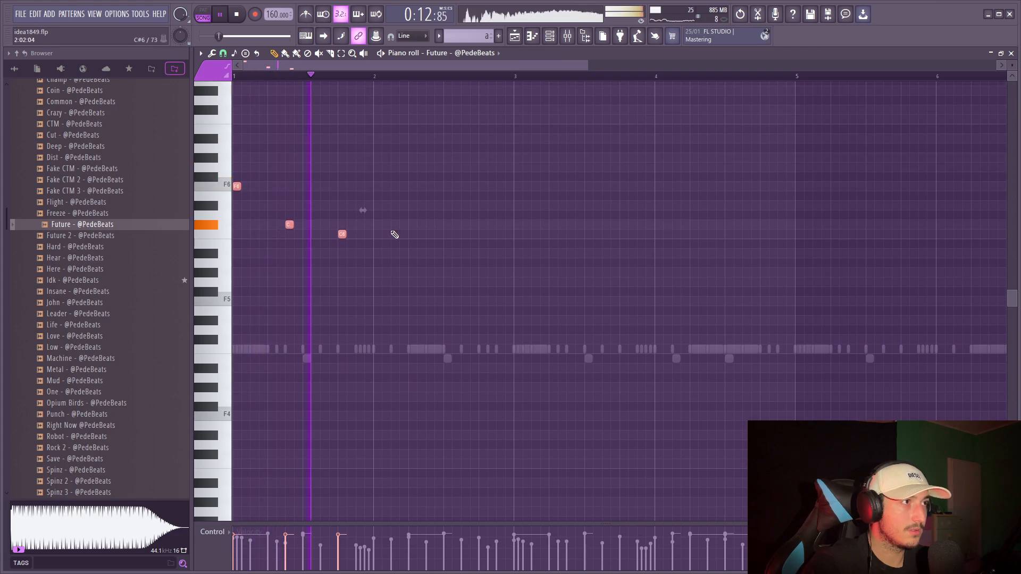
ctrl+scroll(349, 260, up, 2)
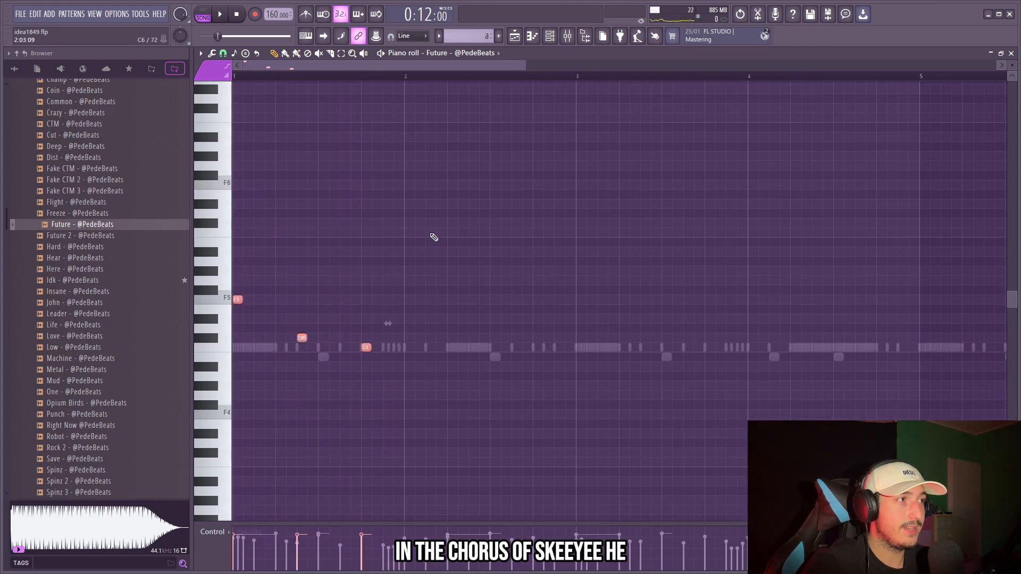
key(ctrl+Up)
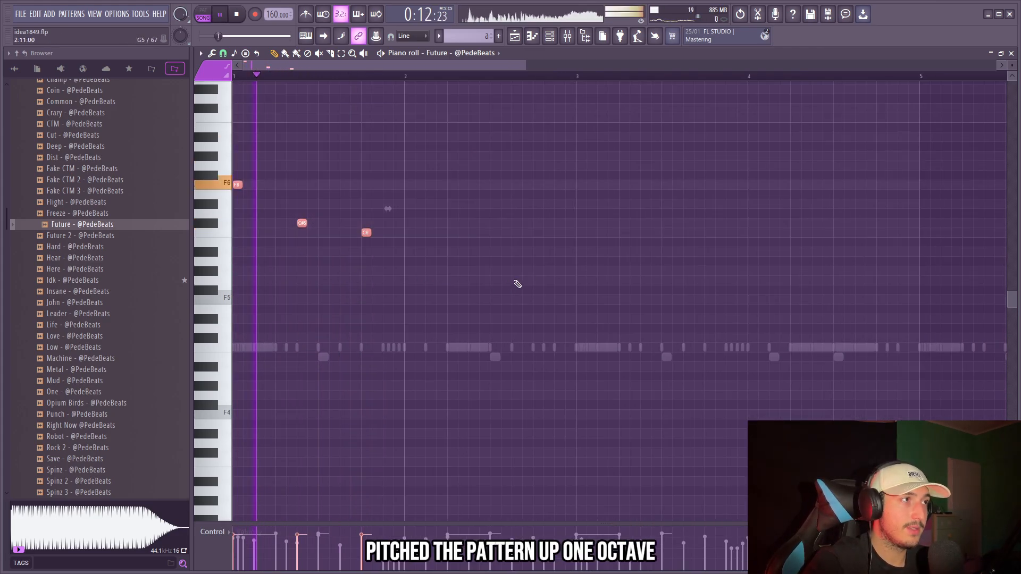
Extend the 808 line through bar 4 with C6 and C#6 notes and two low F5 notes.
key(ctrl+d)
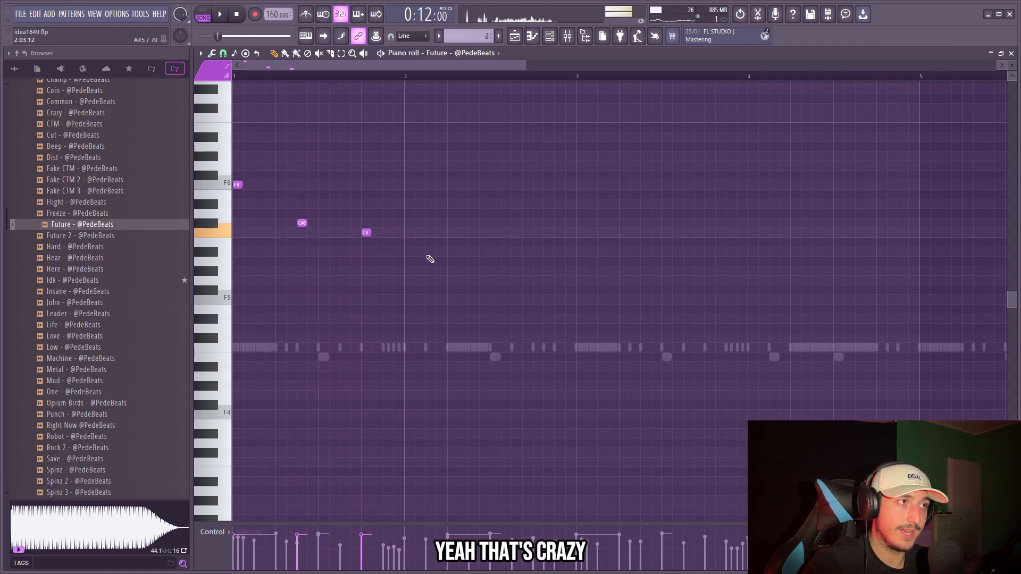
key(space)
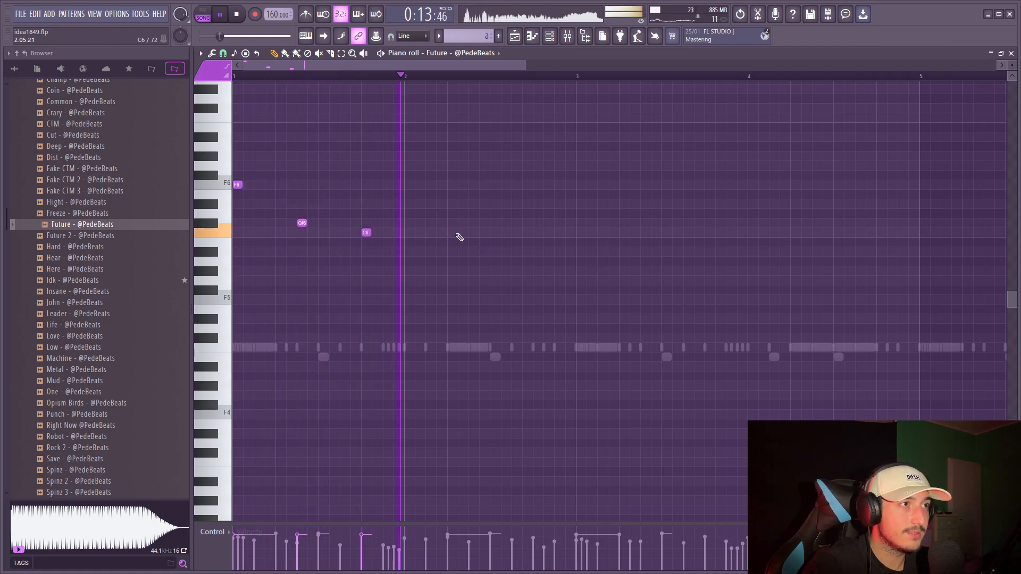
click(453, 233)
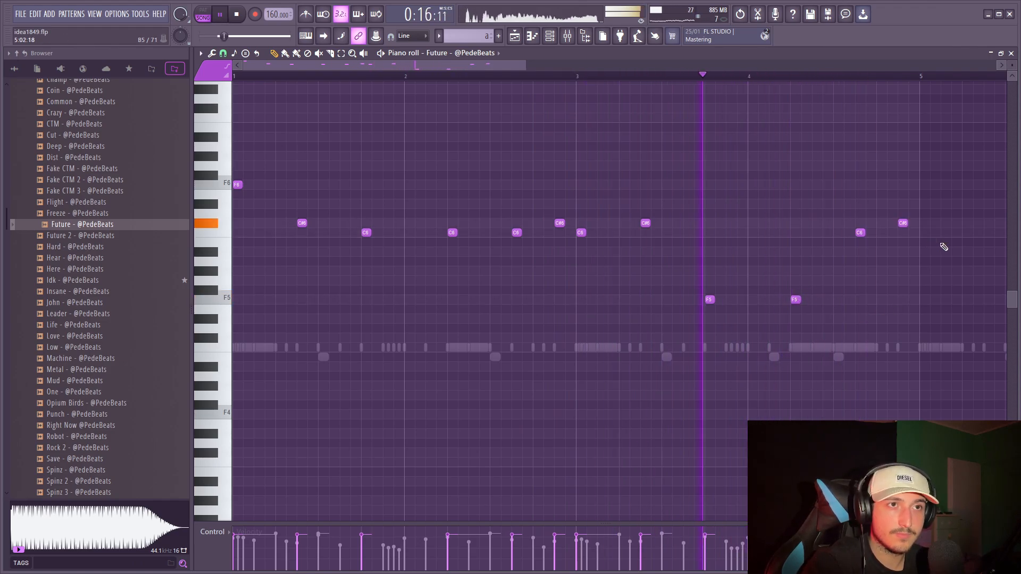
Duplicate the four-bar 808 pattern into bars 5 to 8.
key(ctrl+a)
key(ctrl+b)
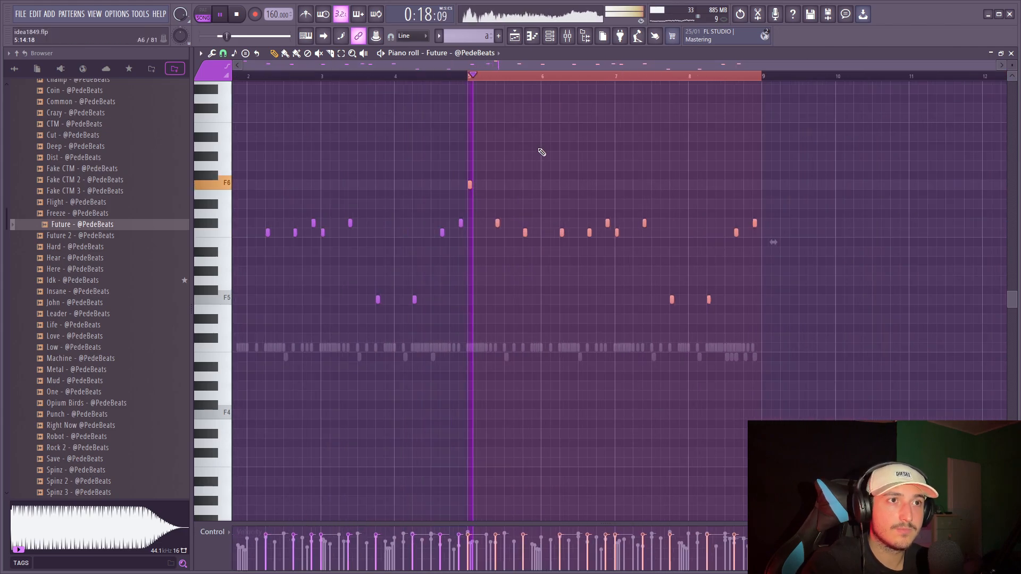
ctrl+click(536, 78)
drag(870, 332, 161, 153)
drag(859, 369, 213, 146)
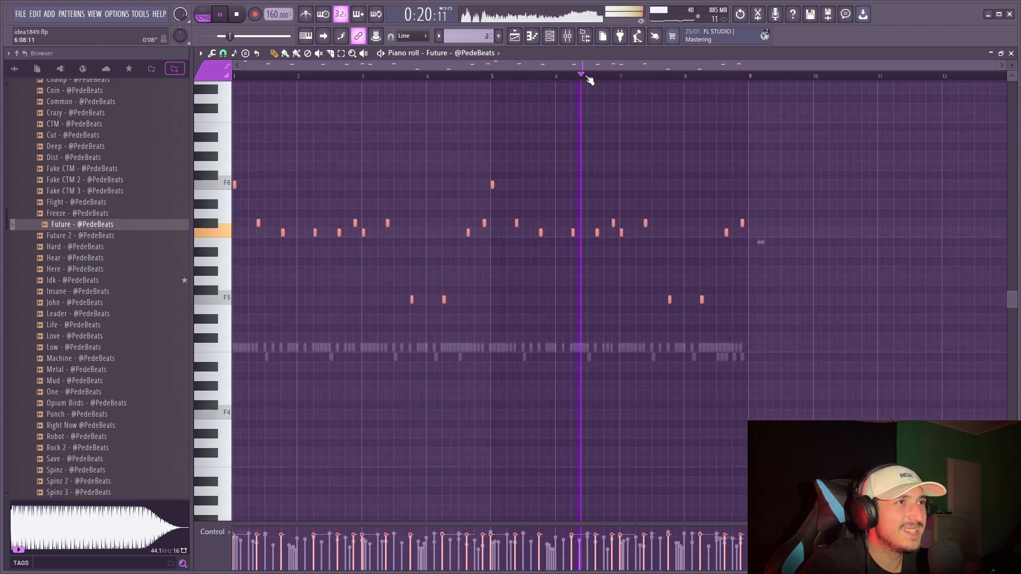
Load the Love kick from the drum kit's Kicks folder as a new channel routed to mixer track 11.
key(F6)
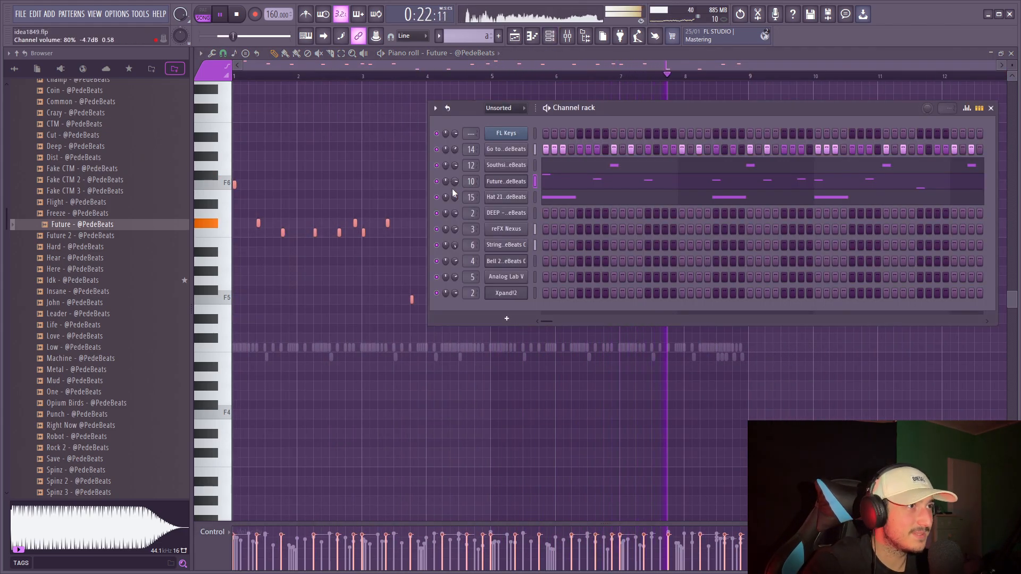
scroll(101, 287, up, 10)
click(69, 221)
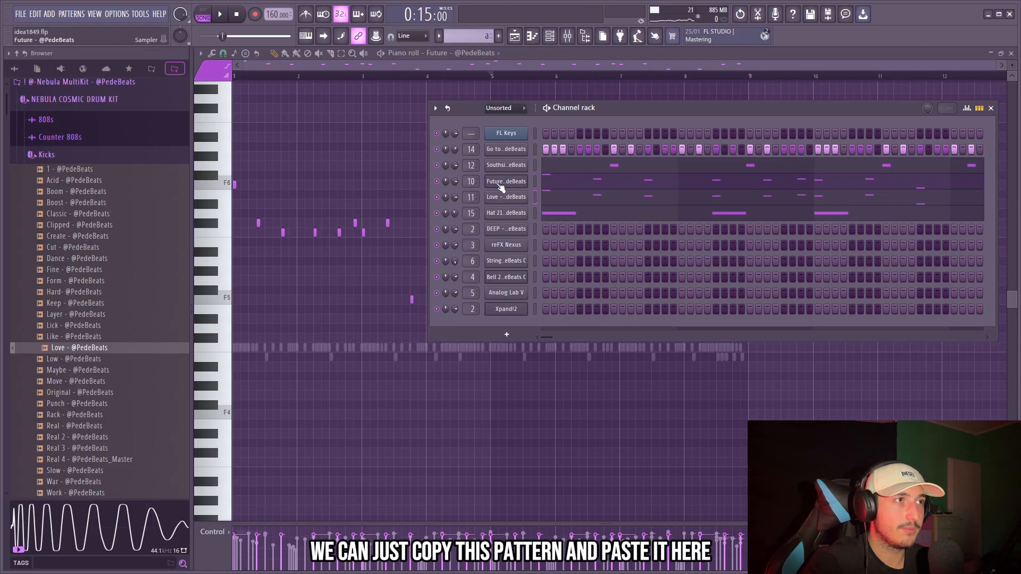
Copy the Future 808's note pattern to the Love kick channel and open it in the piano roll.
right_click(498, 184)
click(659, 192)
right_click(507, 200)
click(644, 217)
click(565, 200)
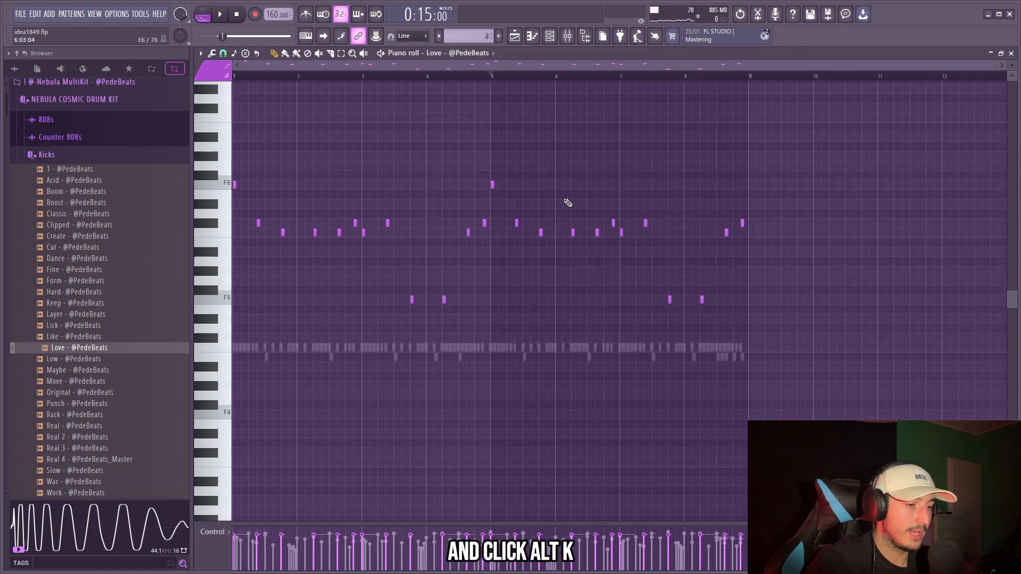
Collapse all the kick notes onto C5 with the limiter/transposer and accept.
key(alt+k)
click(511, 318)
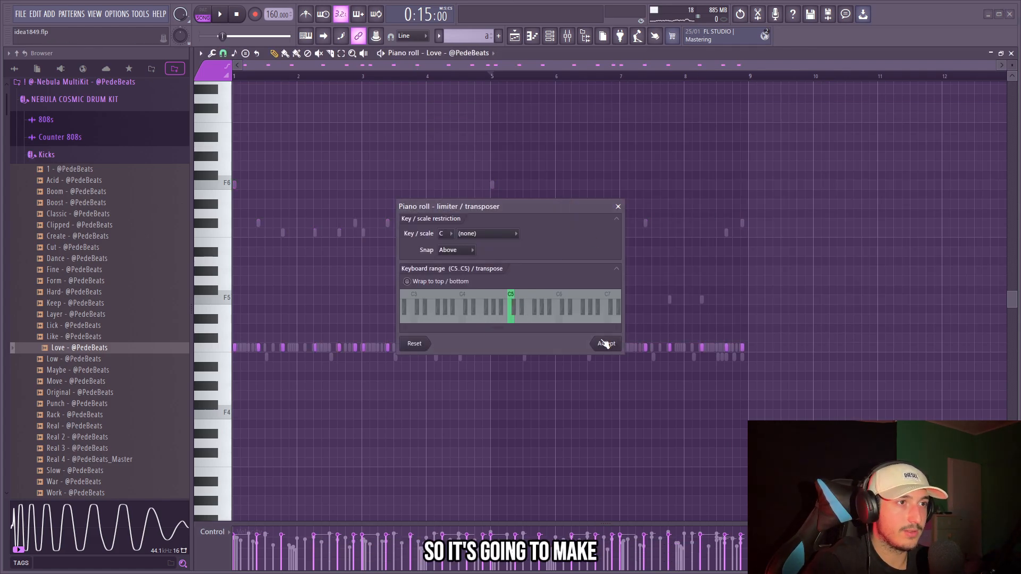
click(606, 344)
Swap the kick sample for Rack and play the kick pattern with the rest of the beat.
key(ctrl+a)
scroll(315, 298, up, 3)
key(space)
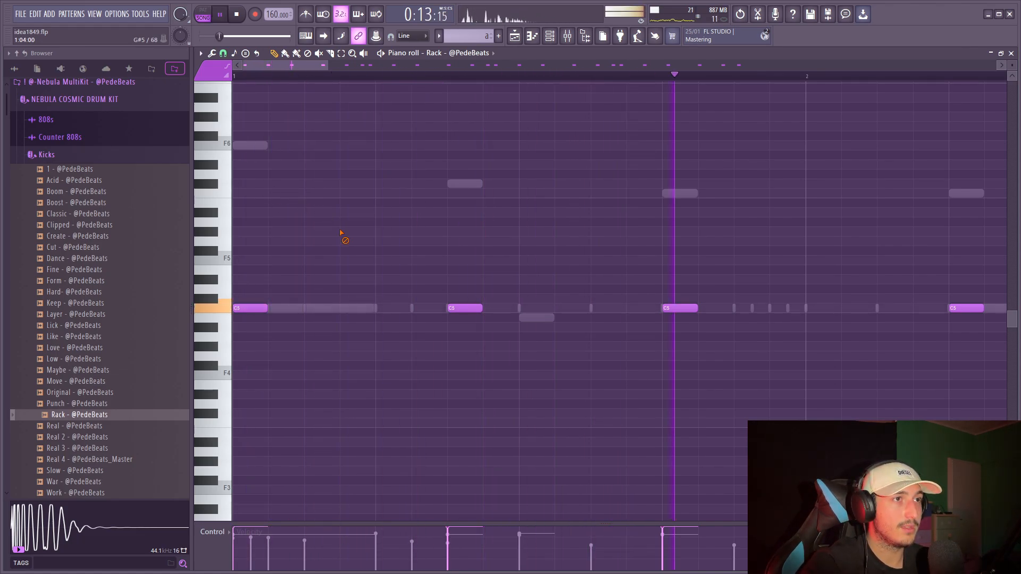
Balance the 808 against the kick in the mixer by slightly lowering the 808 track's level.
drag(251, 309, 250, 262)
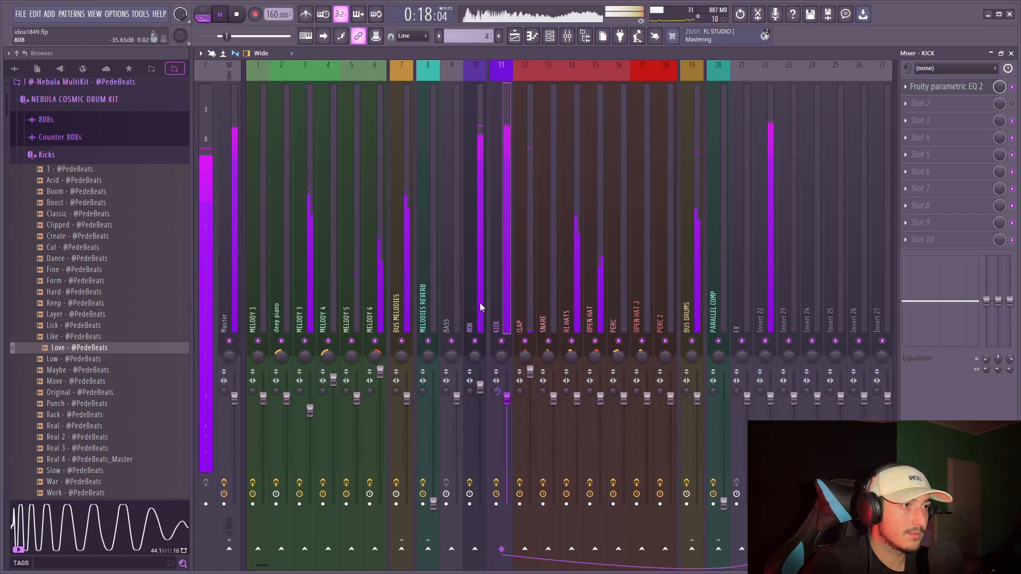
click(480, 306)
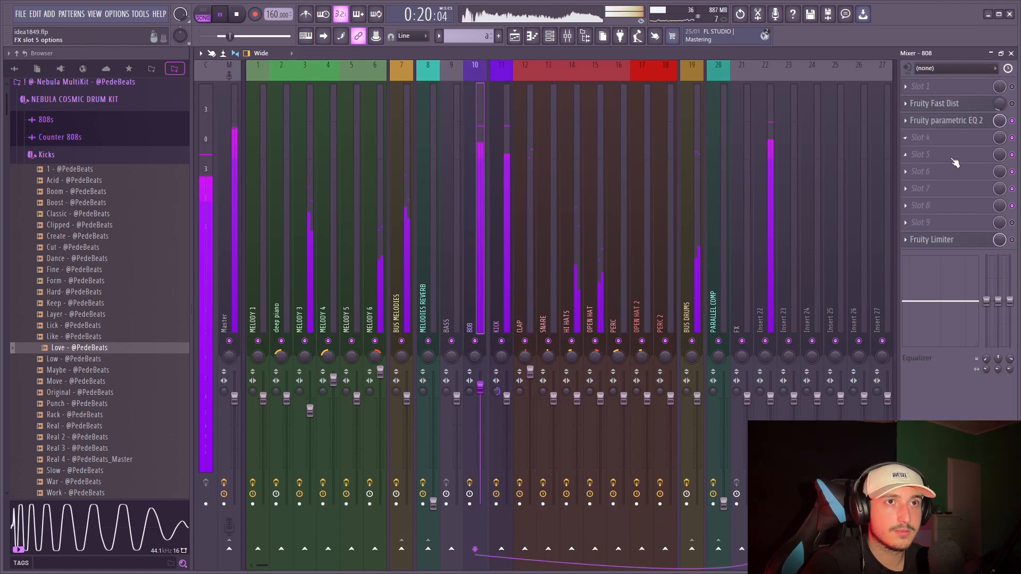
key(Right)
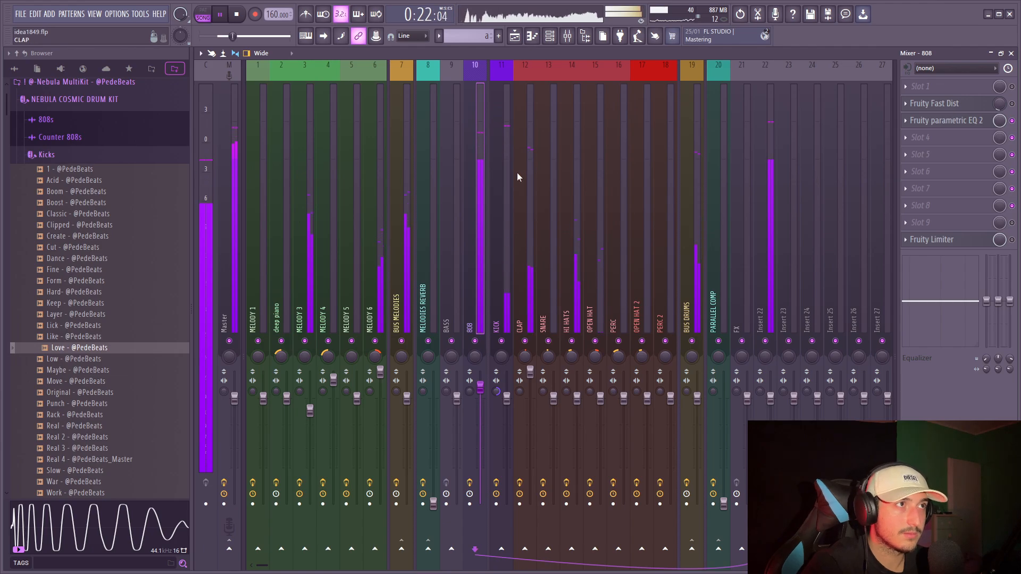
drag(485, 372, 485, 378)
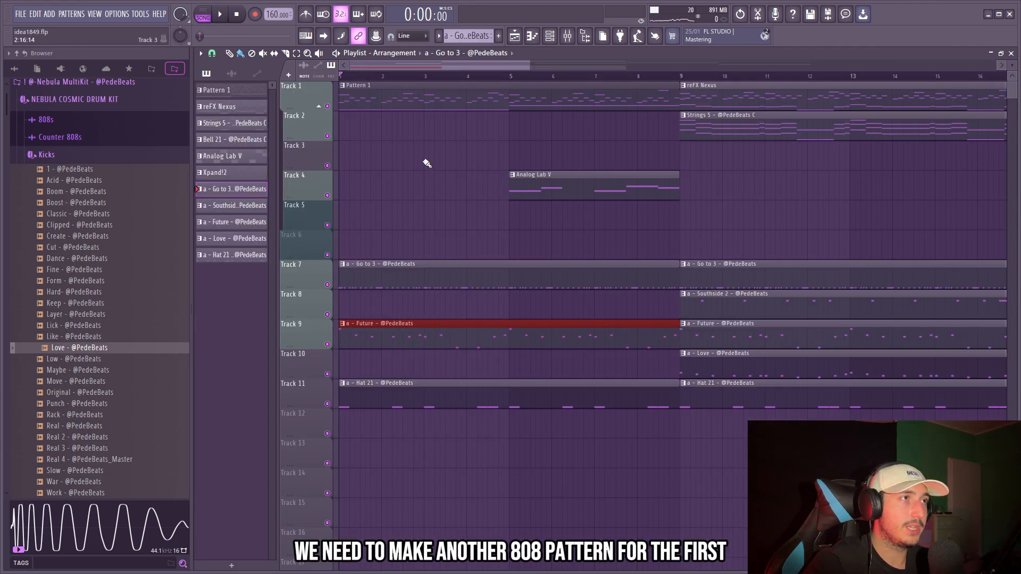
Rewrite the first 808 clip as a separate pattern repeating one rhythm on F5 in bars 1–4 and on C6 in bars 5–8.
double_click(346, 326)
key(space)
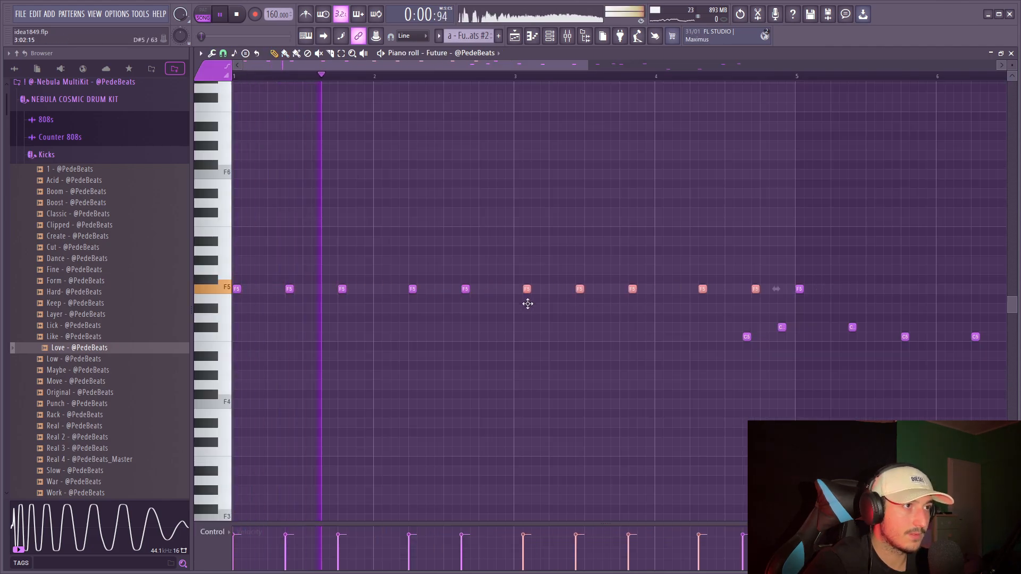
scroll(611, 314, down, 3)
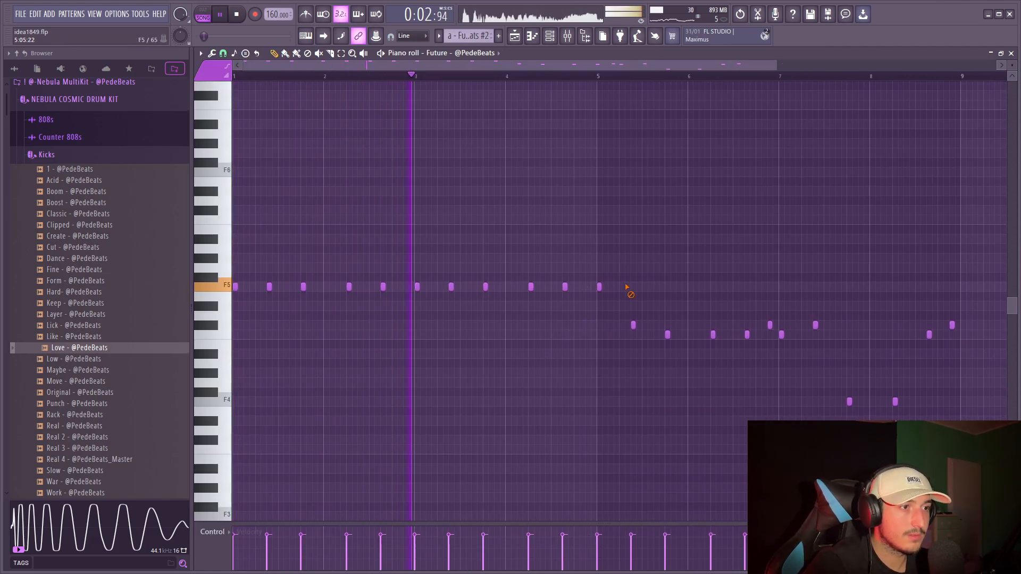
scroll(631, 287, down, 3)
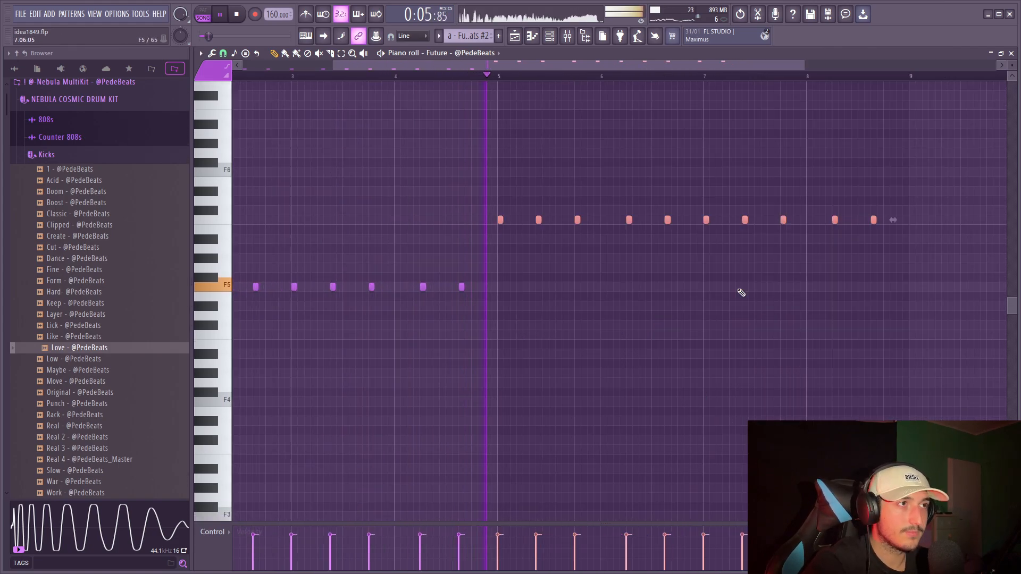
scroll(740, 292, up, 2)
scroll(691, 293, down, 4)
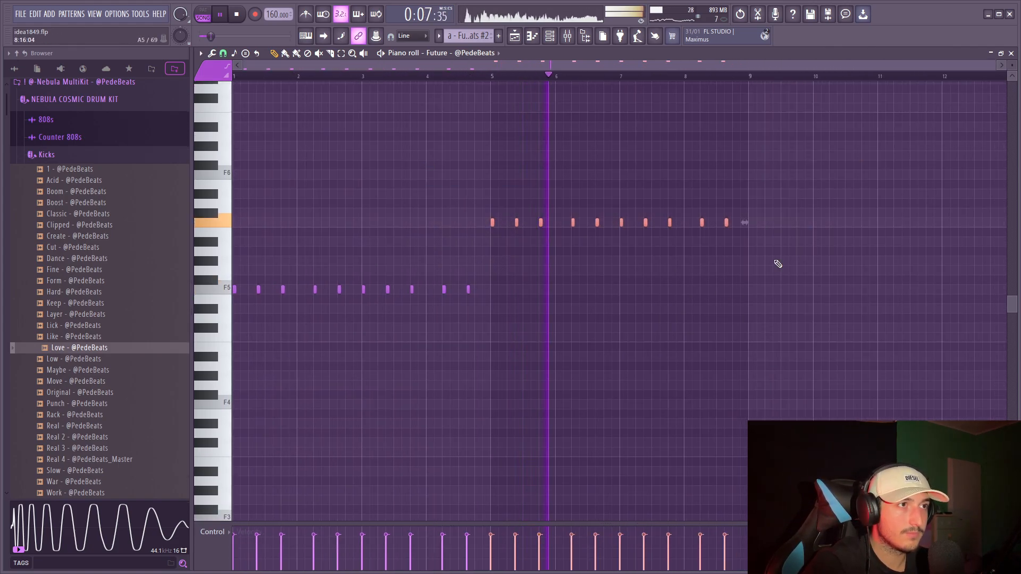
Add an extra C6 hit near the end of bar 8 in the new 808 pattern and select all its notes.
key(ctrl+a)
scroll(729, 282, up, 2)
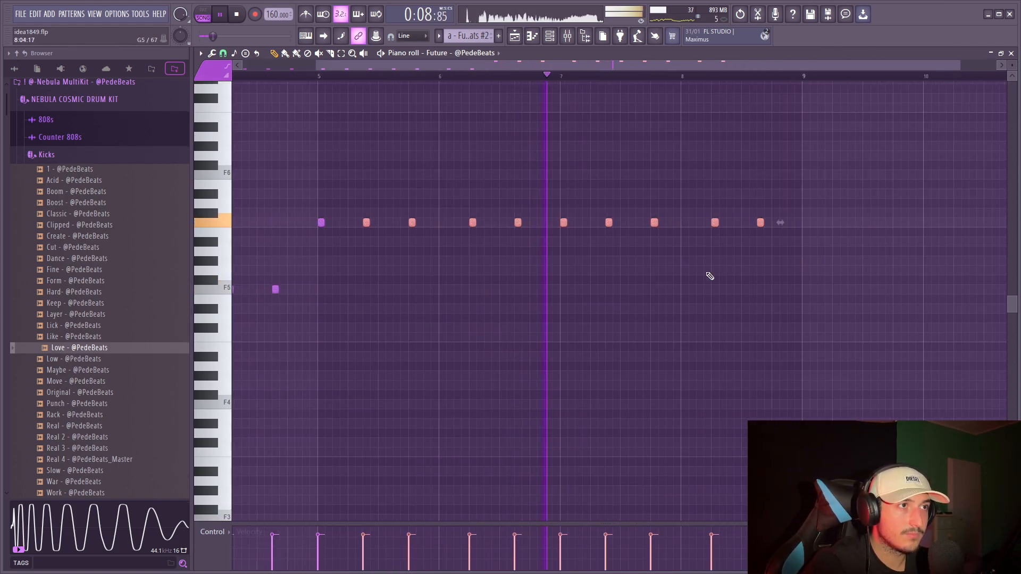
scroll(692, 266, down, 2)
scroll(785, 260, up, 2)
scroll(867, 292, down, 2)
drag(908, 312, 164, 133)
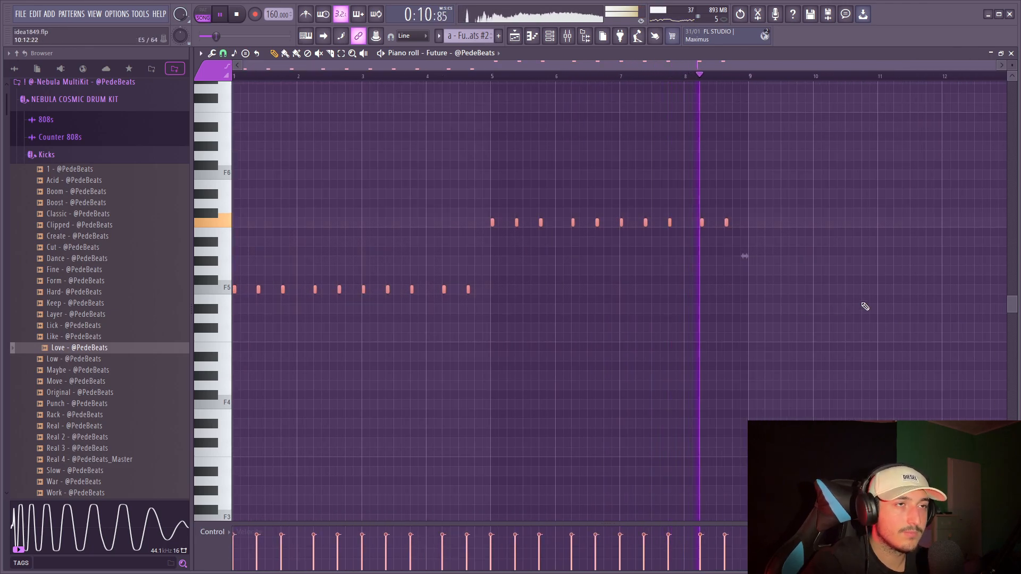
scroll(760, 245, up, 2)
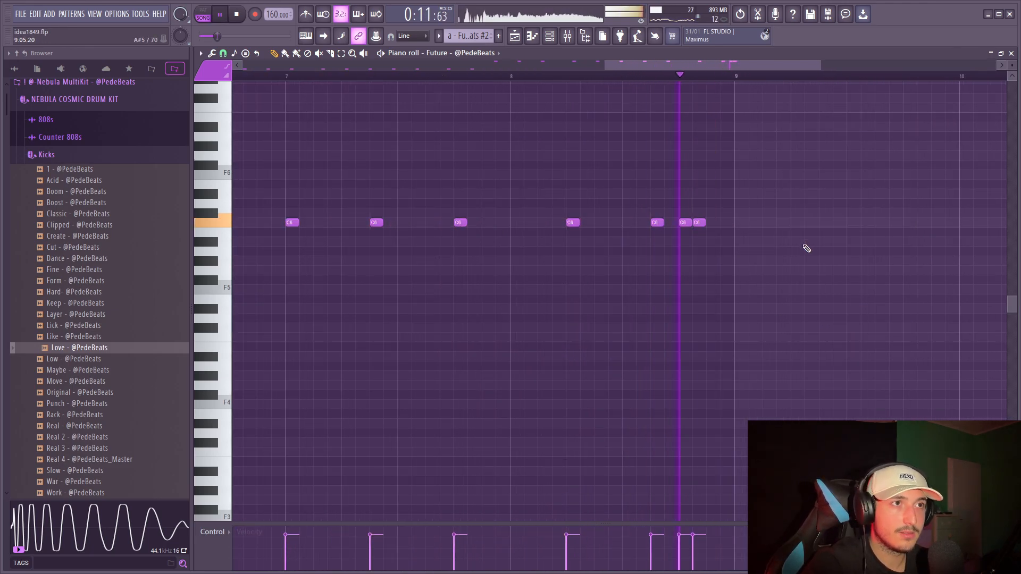
scroll(805, 248, down, 5)
key(ctrl+a)
Trim the intro Go to 3, Southside 2 and Future #2 clips to enter around bars 2–3, and play the arrangement with the vocals.
click(513, 38)
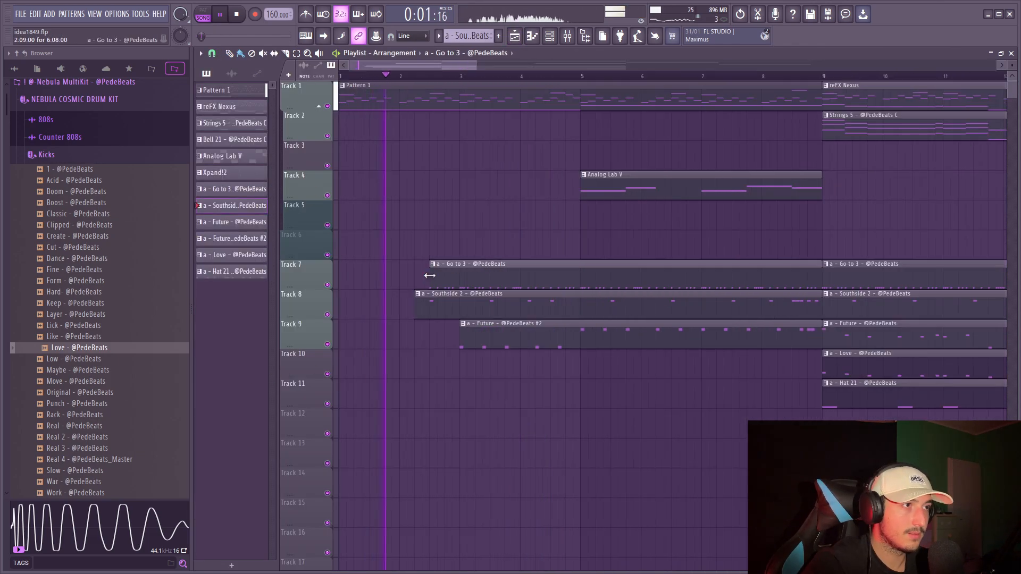
scroll(658, 301, down, 3)
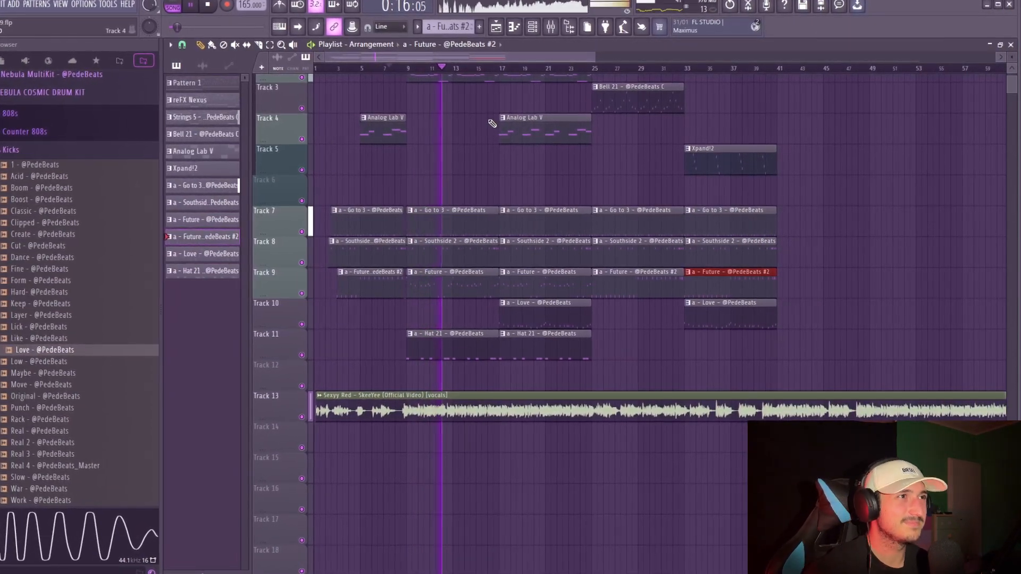
scroll(500, 269, up, 2)
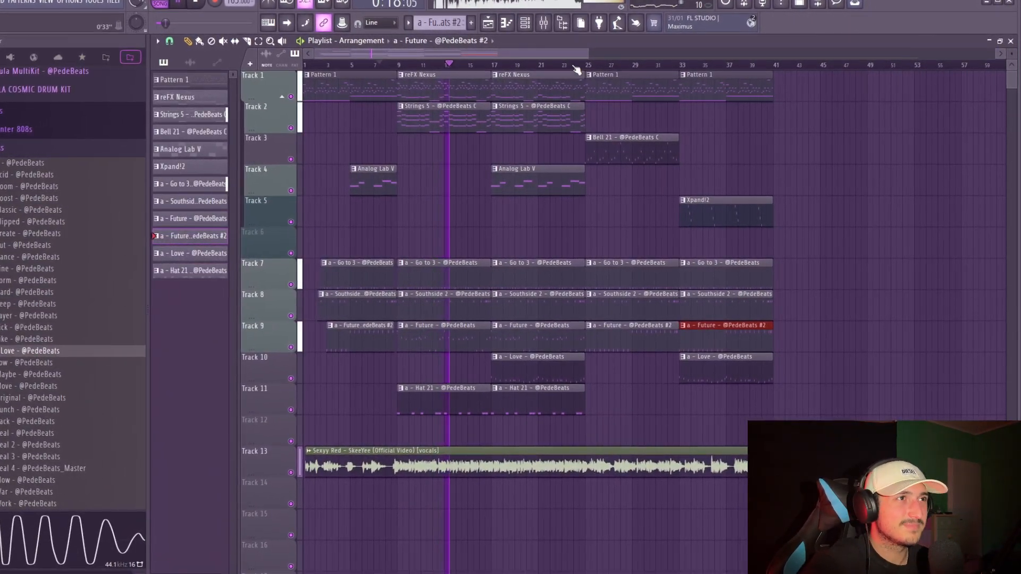